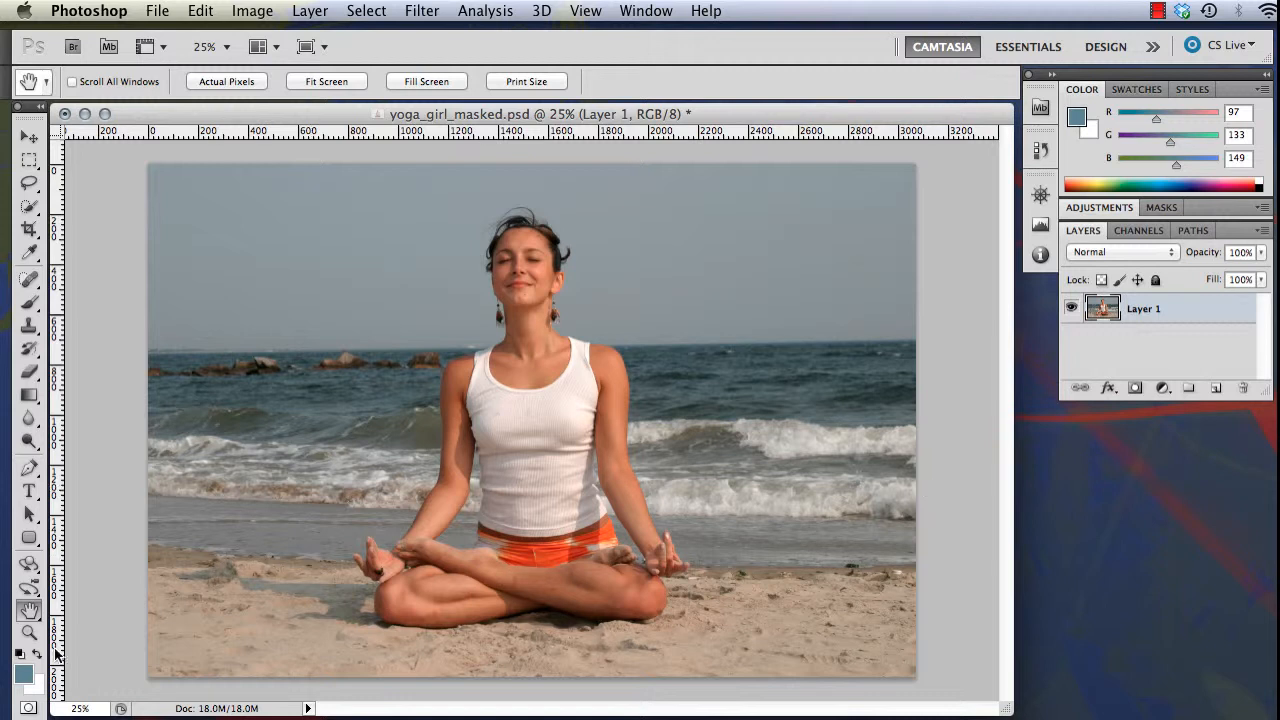
# Reset the foreground and background colours to the default black and white.
pyautogui.click(20, 655)
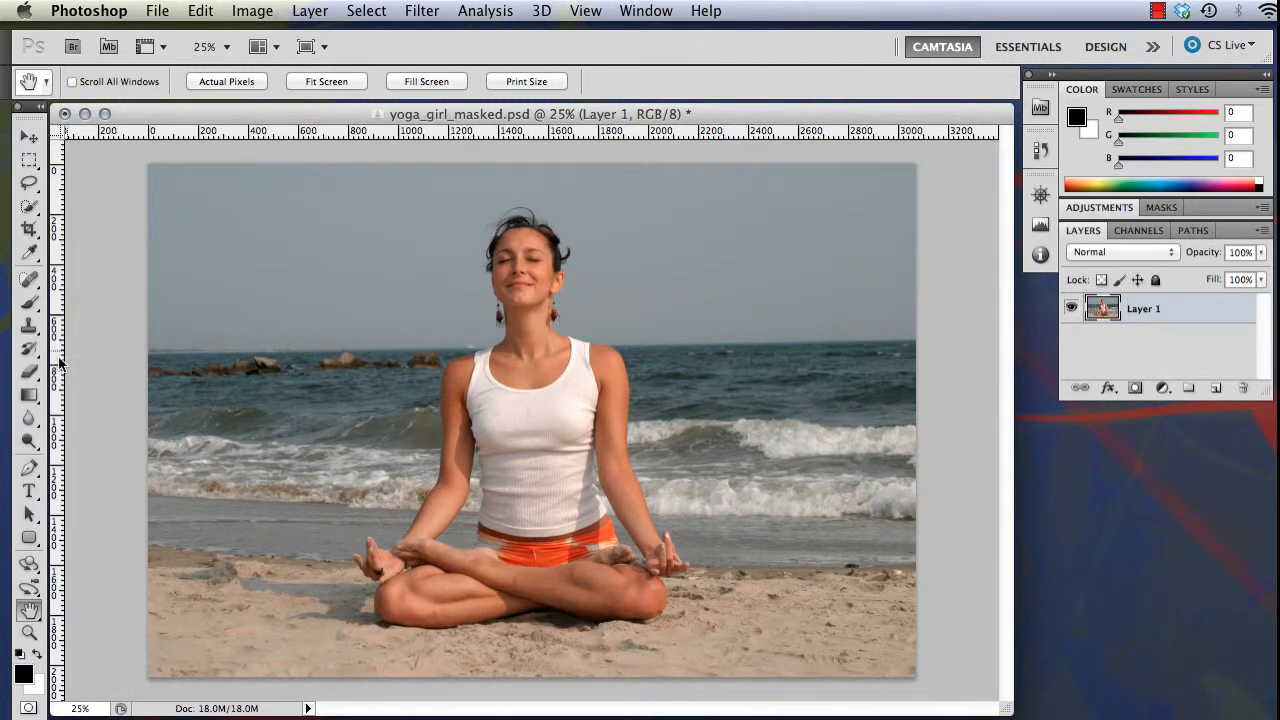
# Lasso a rounded freehand area over the rocks and waves with a 2 px feather and mask Layer 1 to it.
pyautogui.click(28, 184)
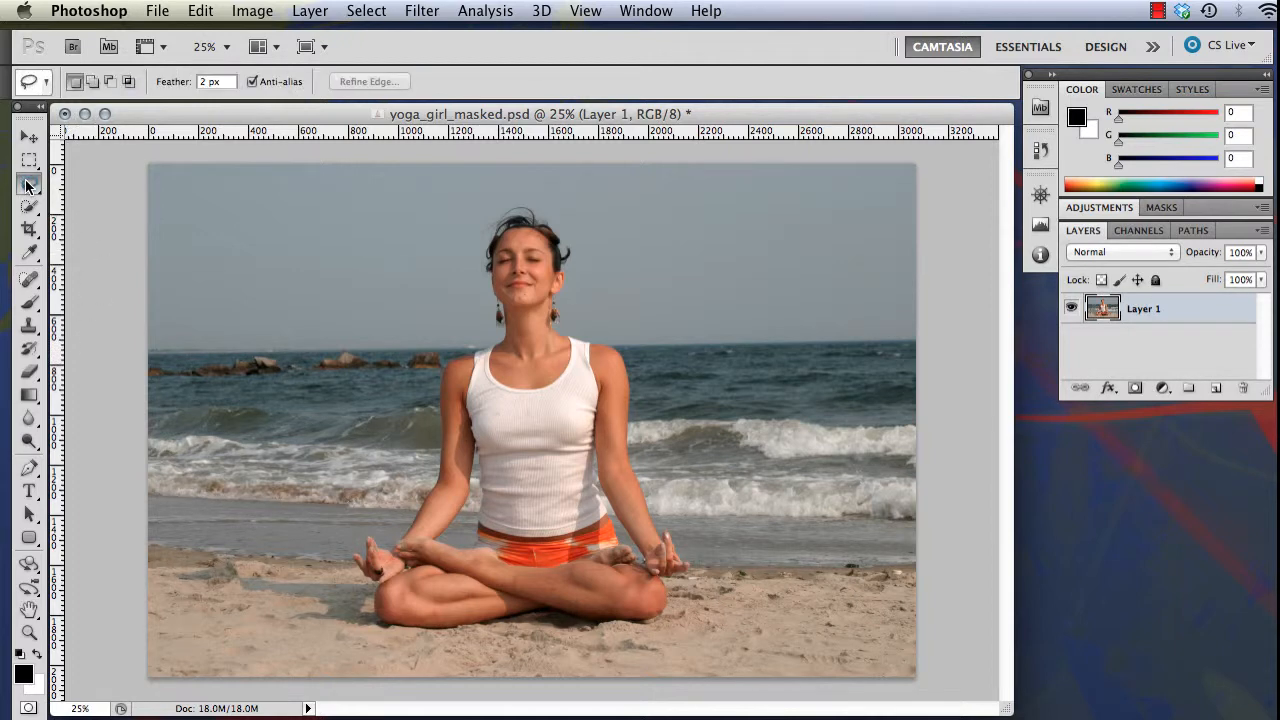
pyautogui.moveTo(292, 252)
pyautogui.mouseDown()
pyautogui.moveTo(209, 341)
pyautogui.moveTo(236, 511)
pyautogui.moveTo(416, 379)
pyautogui.moveTo(353, 283)
pyautogui.moveTo(285, 254)
pyautogui.mouseUp()
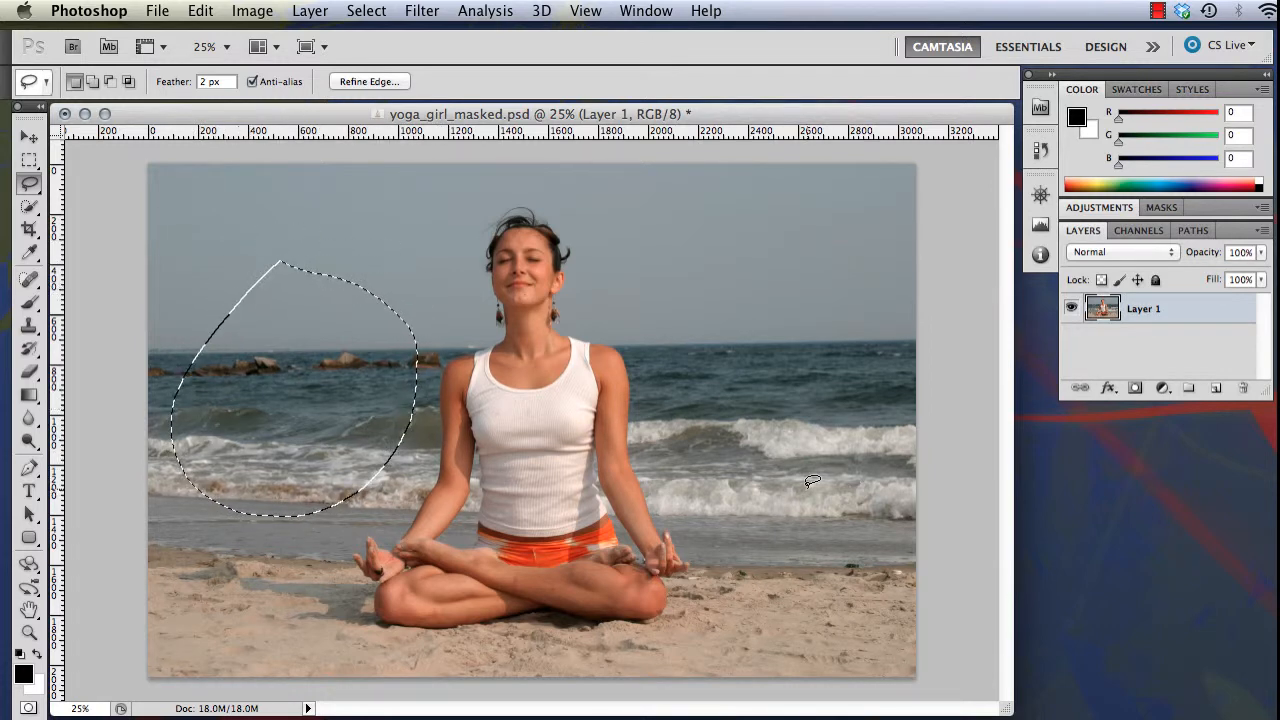
pyautogui.click(1136, 389)
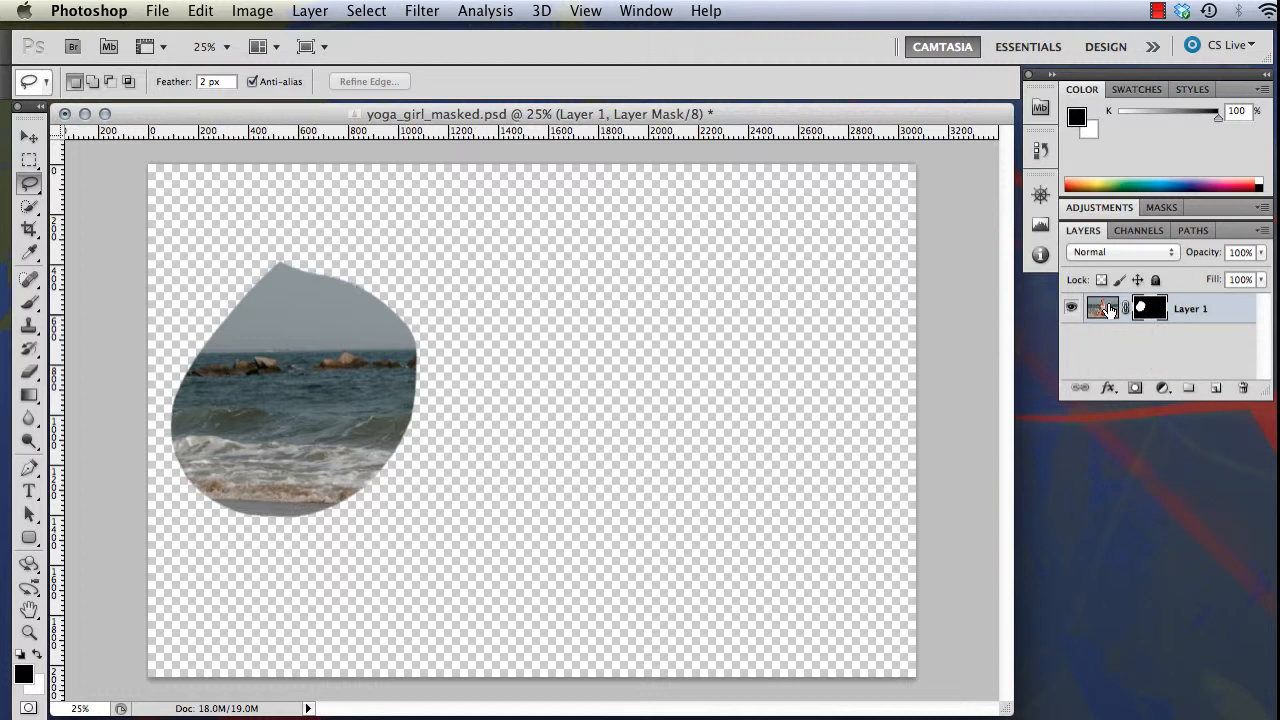
# Switch between Layer 1's image and mask thumbnails and examine the lasso-shaped mask on its own in the canvas.
pyautogui.moveTo(1108, 310)
pyautogui.mouseDown()
pyautogui.moveTo(1153, 309)
pyautogui.moveTo(1110, 316)
pyautogui.mouseUp()
pyautogui.click(1110, 316)
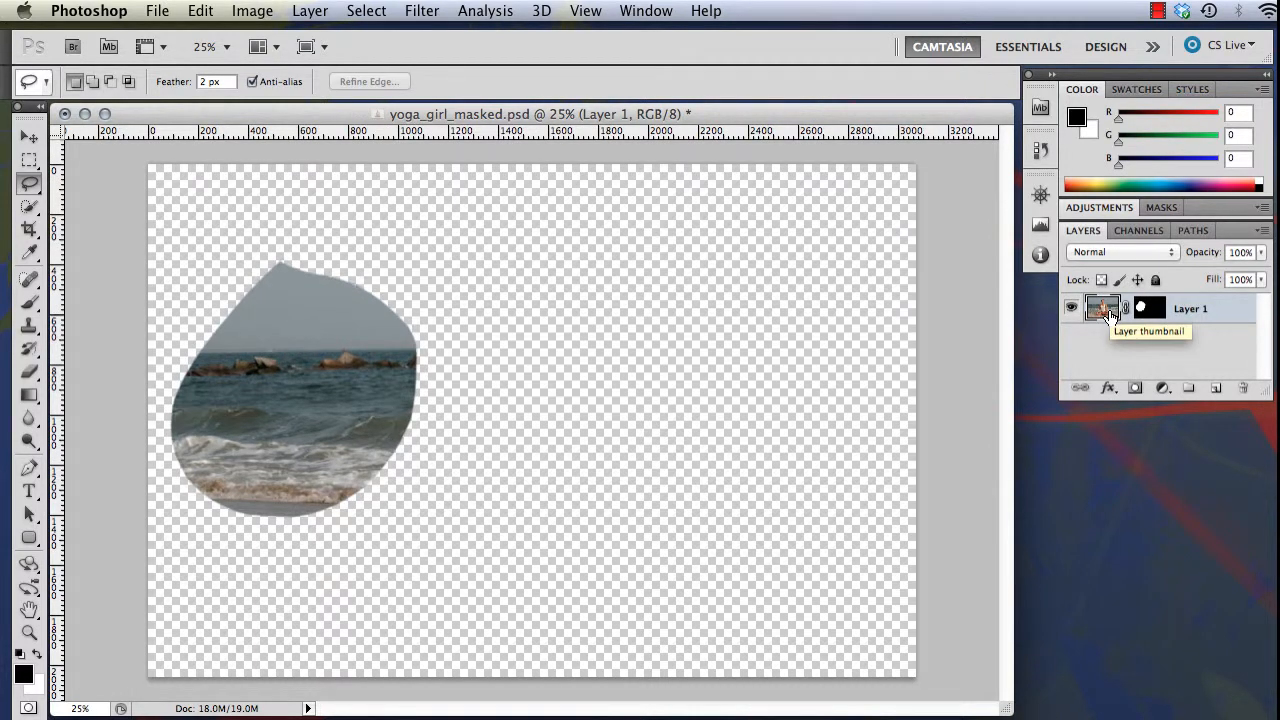
pyautogui.click(1153, 314)
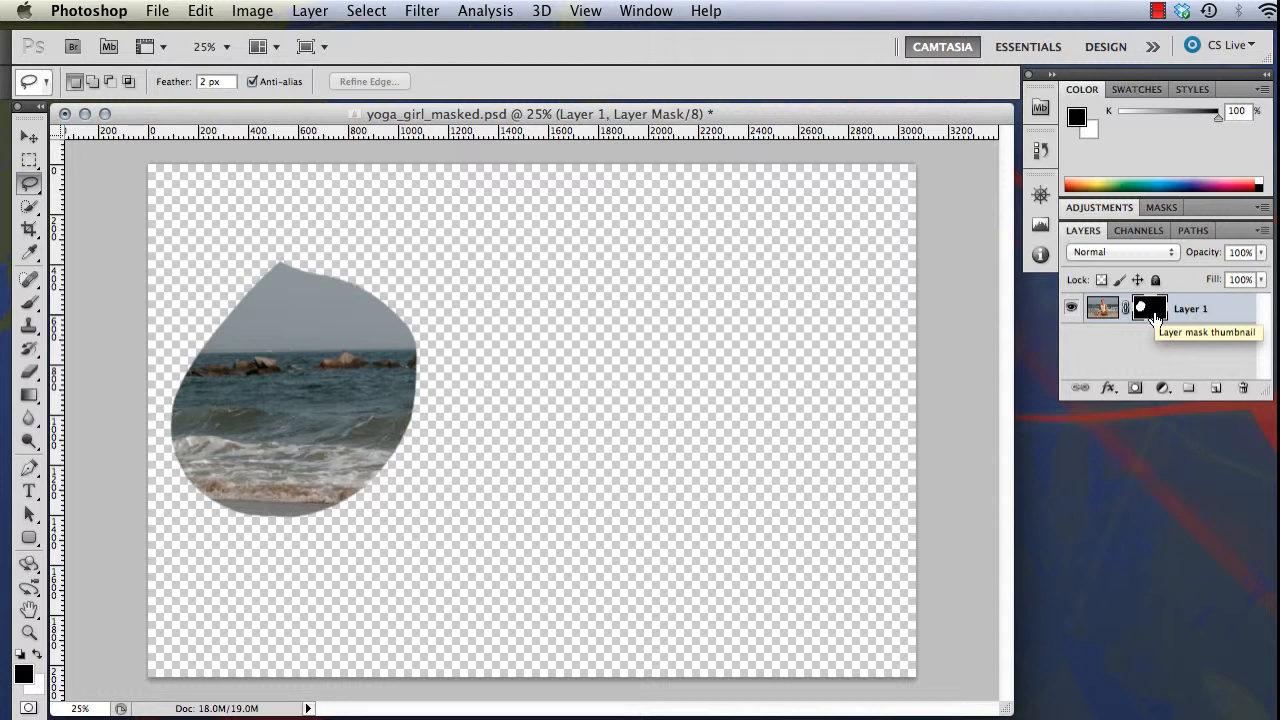
pyautogui.keyDown('alt'); pyautogui.click(1153, 312); pyautogui.keyUp('alt')
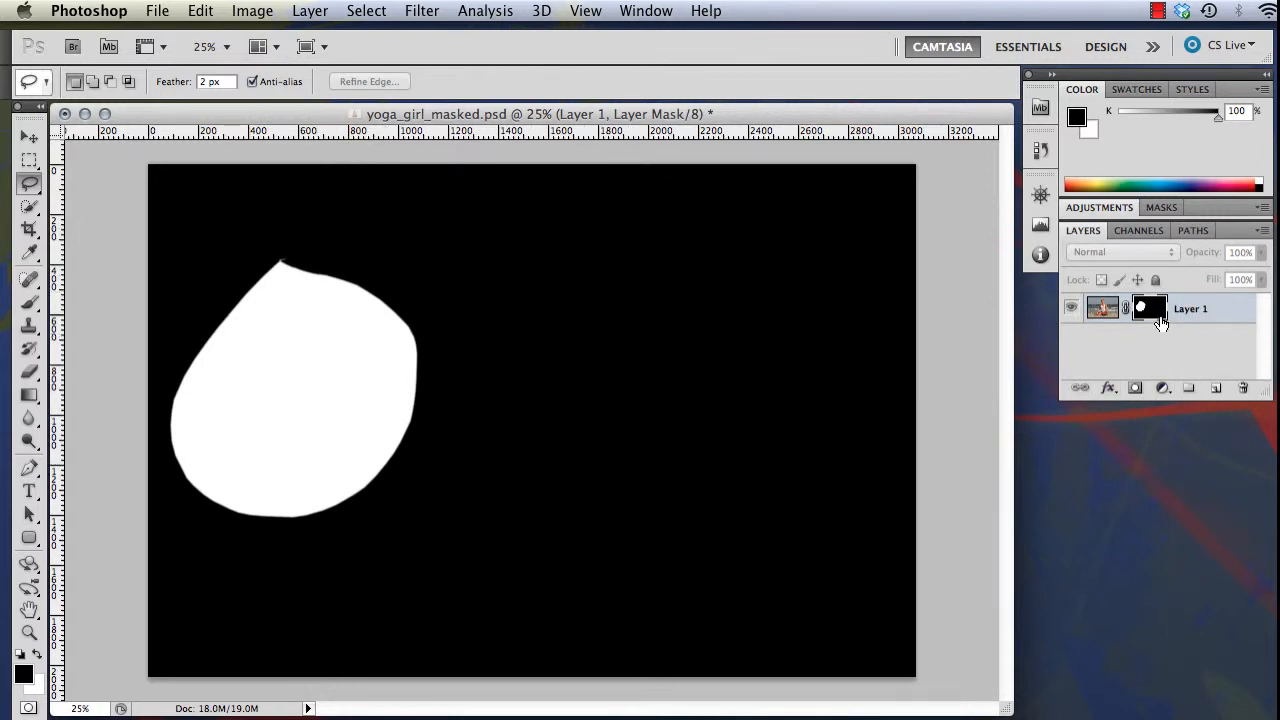
pyautogui.keyDown('alt'); pyautogui.click(1153, 315); pyautogui.keyUp('alt')
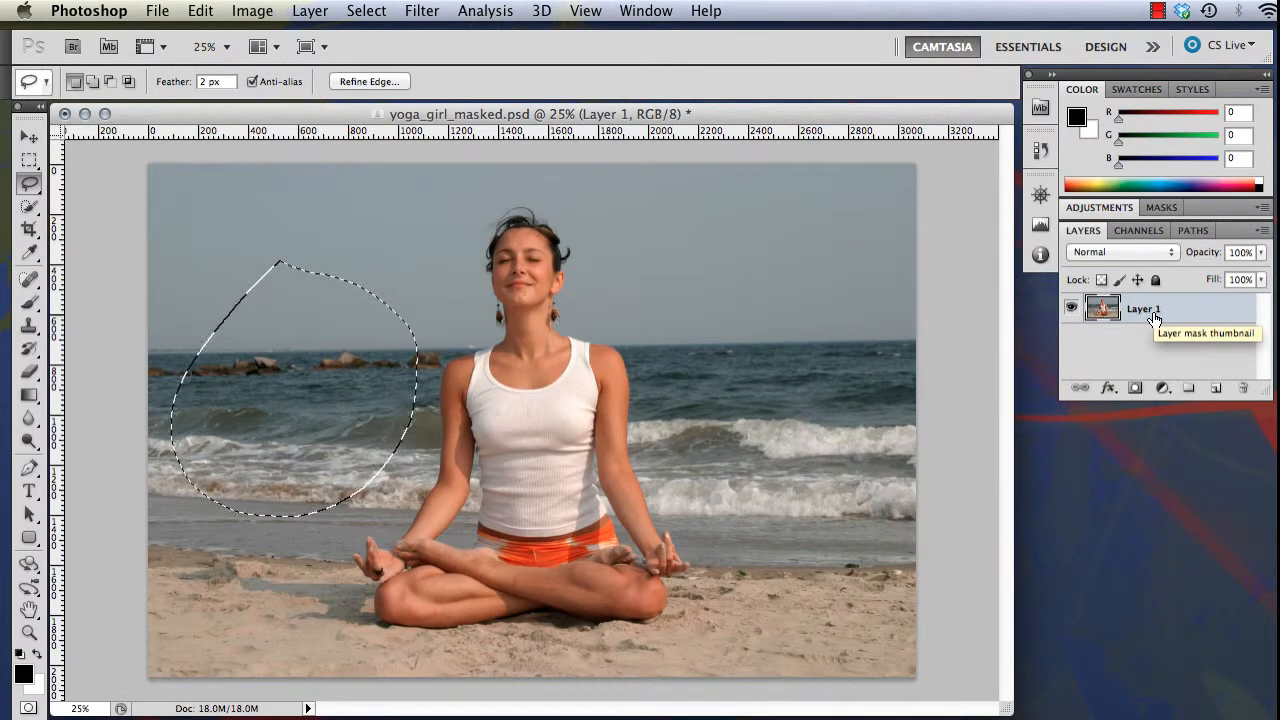
# Clear the selection, then add a blank mask to Layer 1 and try black-to-white linear gradients of different lengths running horizontally across it.
pyautogui.press('super+d')
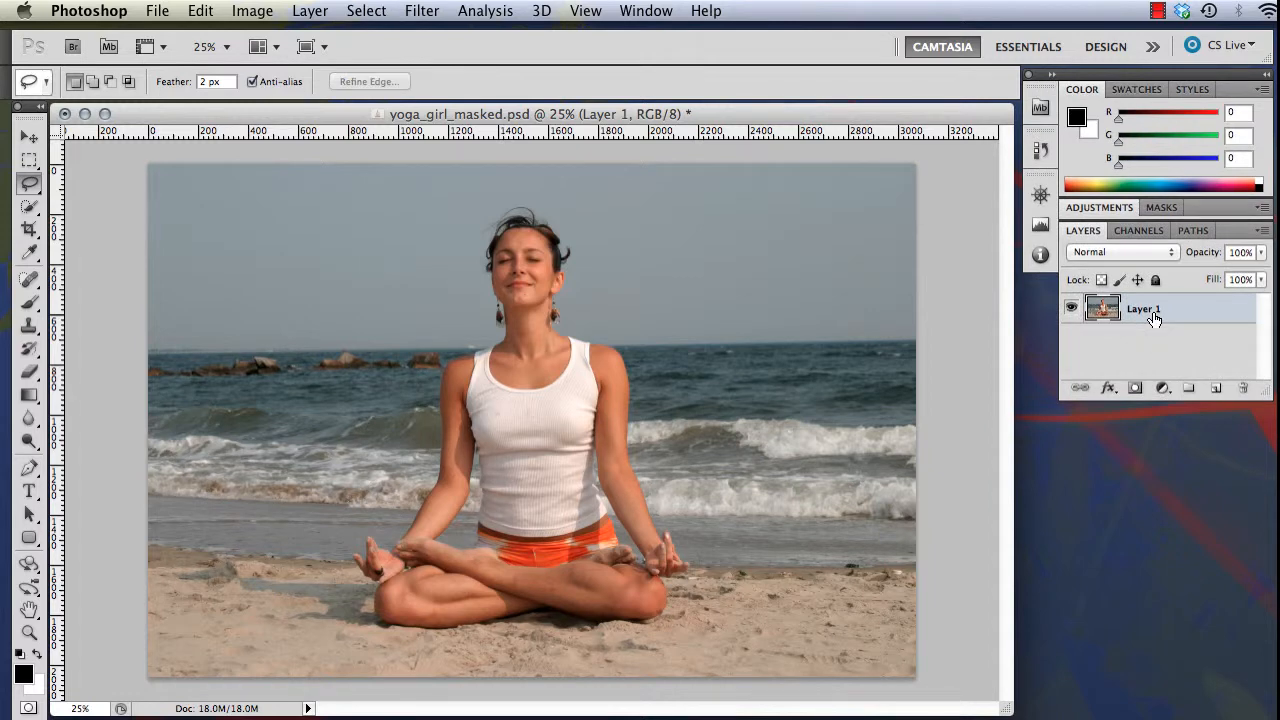
pyautogui.click(1139, 389)
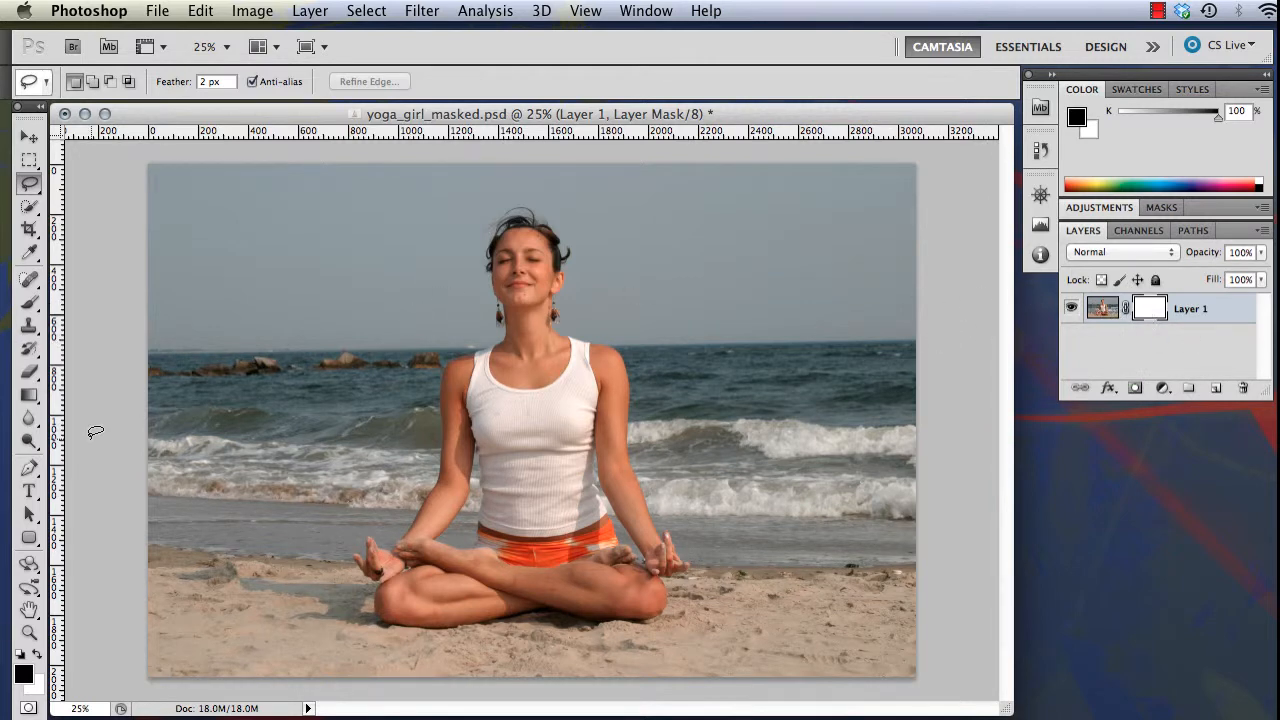
pyautogui.click(29, 395)
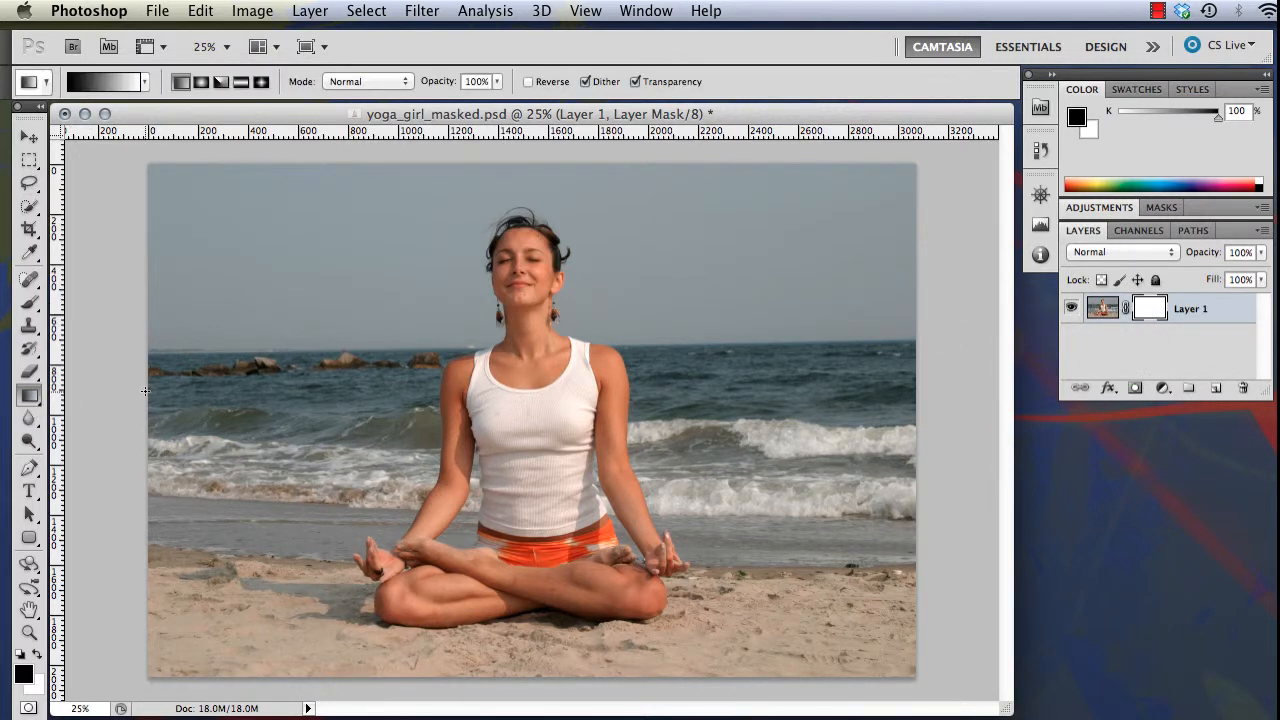
pyautogui.moveTo(146, 391); pyautogui.dragTo(917, 382)
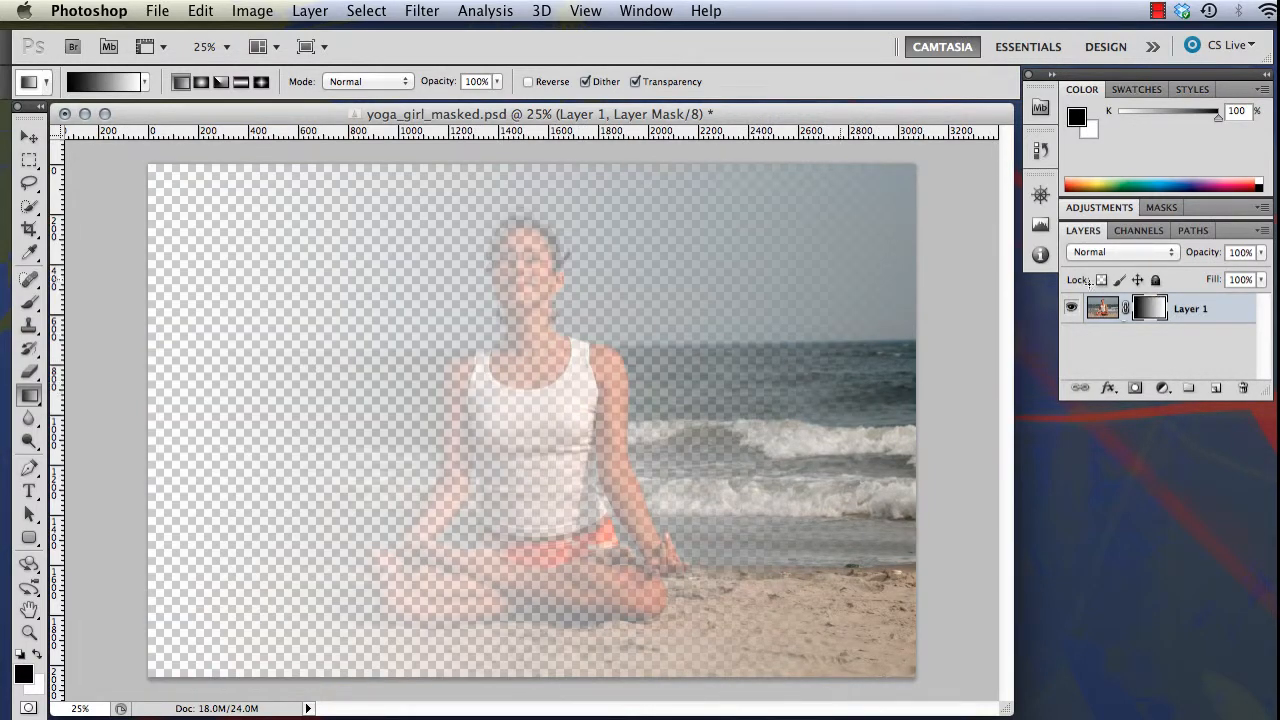
pyautogui.moveTo(260, 357); pyautogui.dragTo(443, 357)
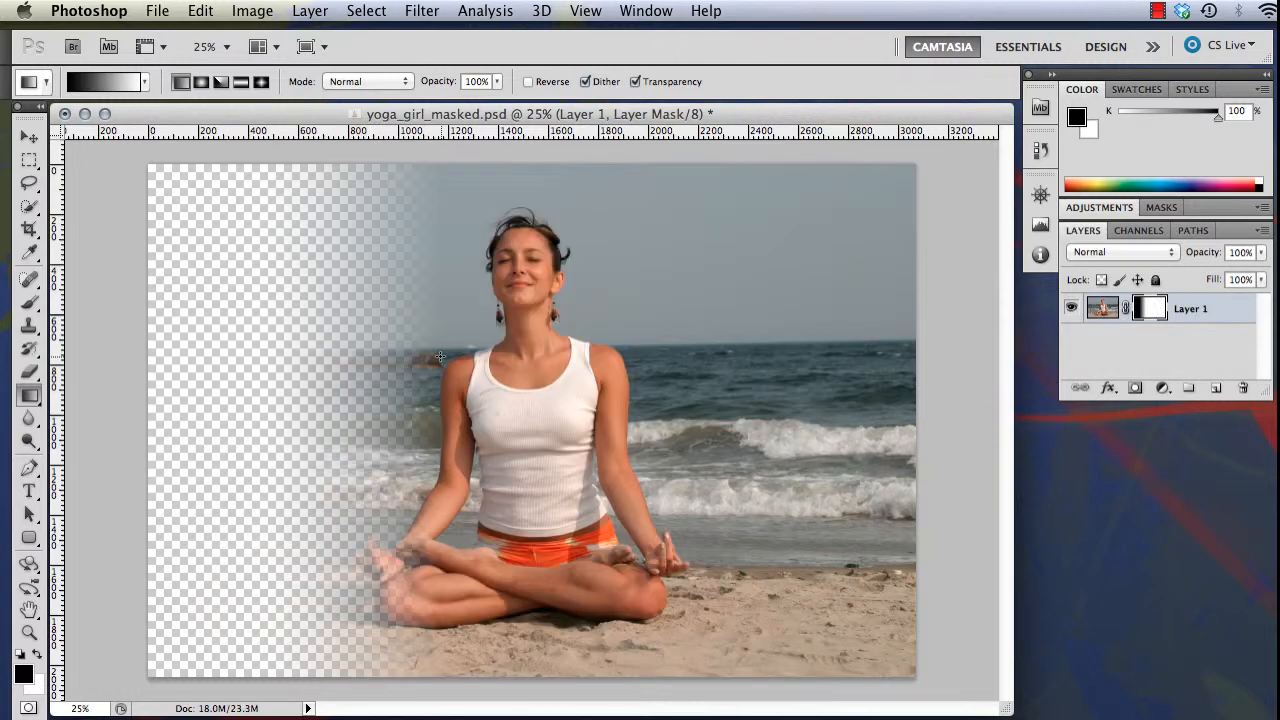
pyautogui.moveTo(214, 366); pyautogui.dragTo(590, 367)
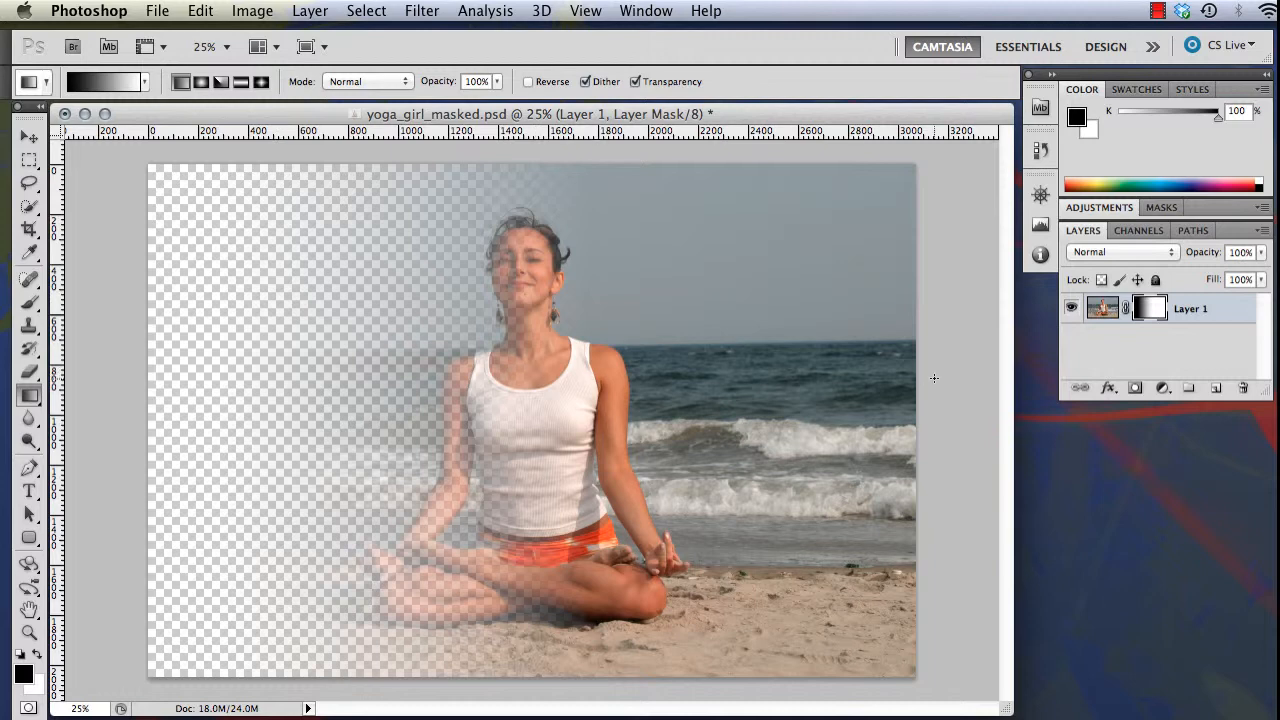
# View the gradient layer mask on its own in the canvas to examine its black-to-white transition.
pyautogui.keyDown('alt'); pyautogui.click(1155, 313); pyautogui.keyUp('alt')
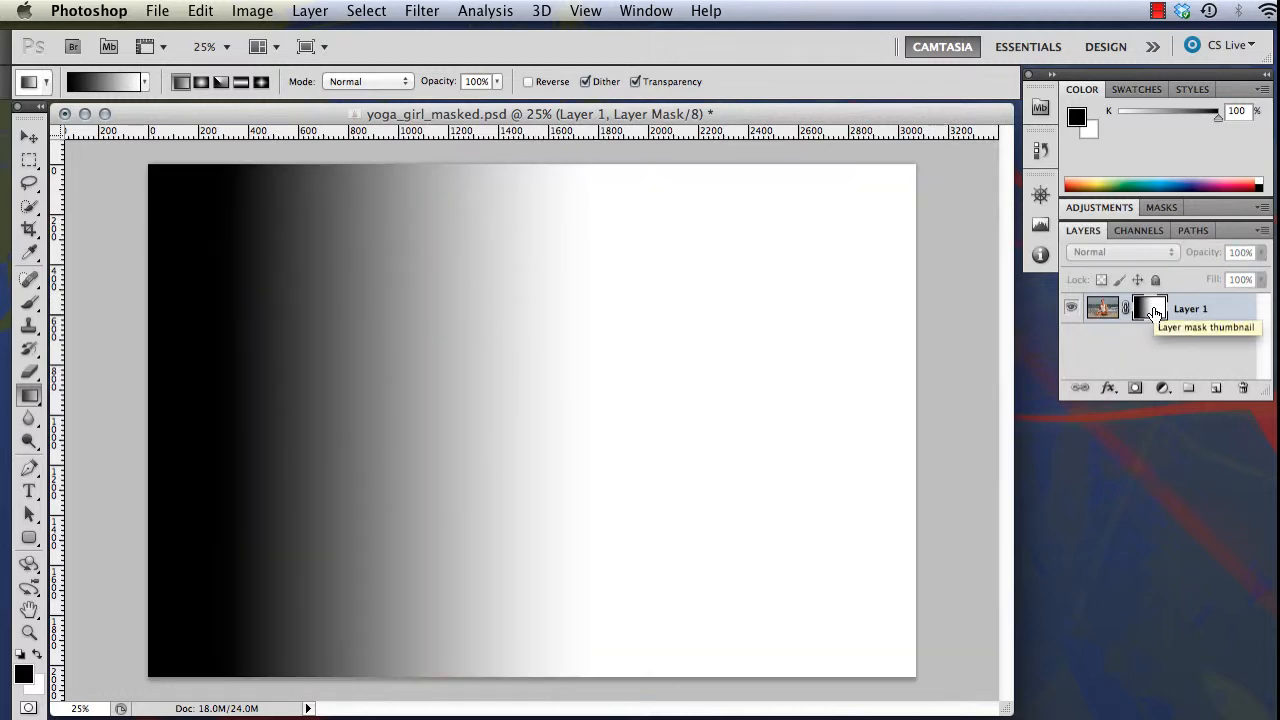
pyautogui.keyDown('alt'); pyautogui.click(1155, 313); pyautogui.keyUp('alt')
pyautogui.keyDown('alt'); pyautogui.click(1155, 313); pyautogui.keyUp('alt')
pyautogui.keyDown('alt'); pyautogui.click(1155, 313); pyautogui.keyUp('alt')
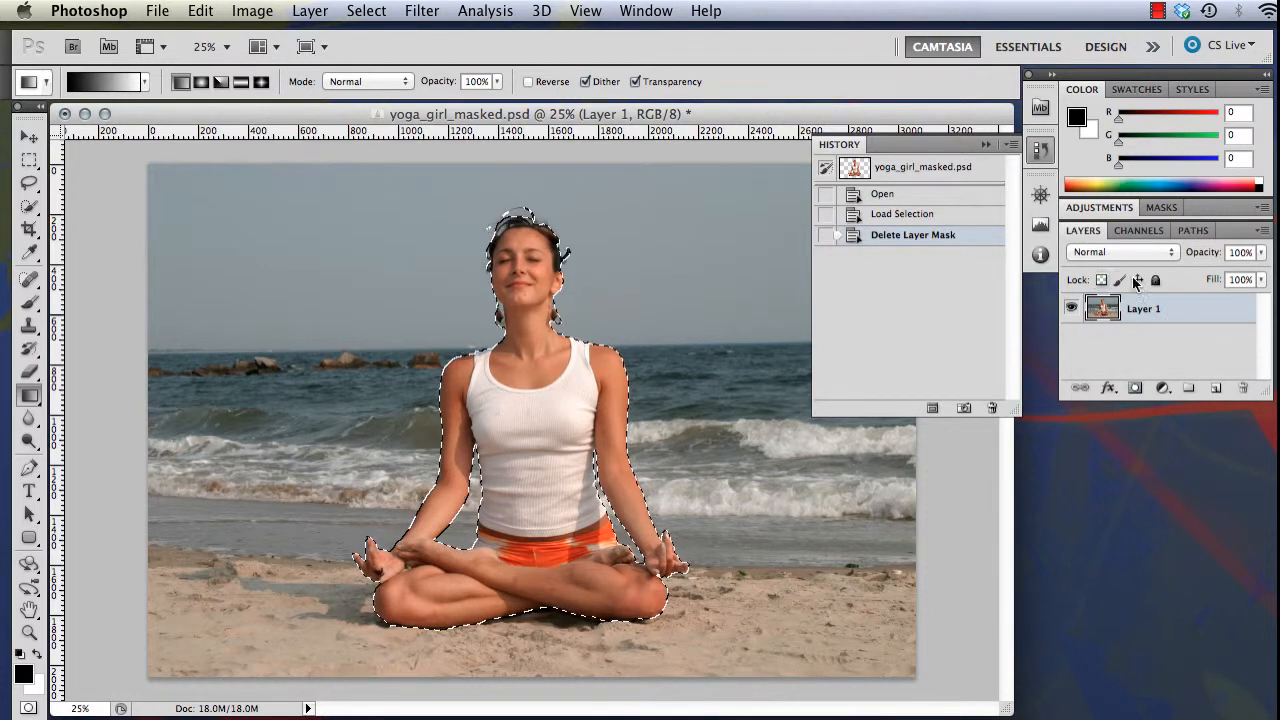
# Turn the selection around the woman into a layer mask on Layer 1 and collapse the History panel.
pyautogui.click(1134, 389)
pyautogui.click(1133, 390)
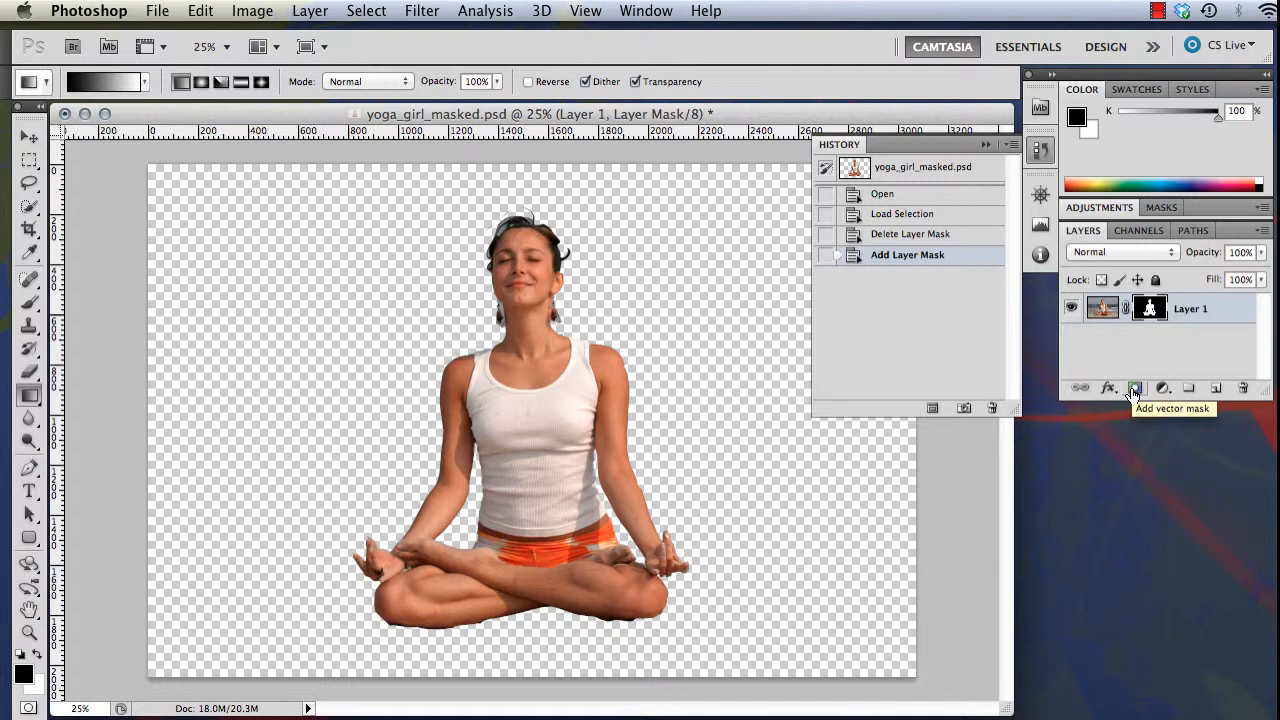
pyautogui.click(986, 144)
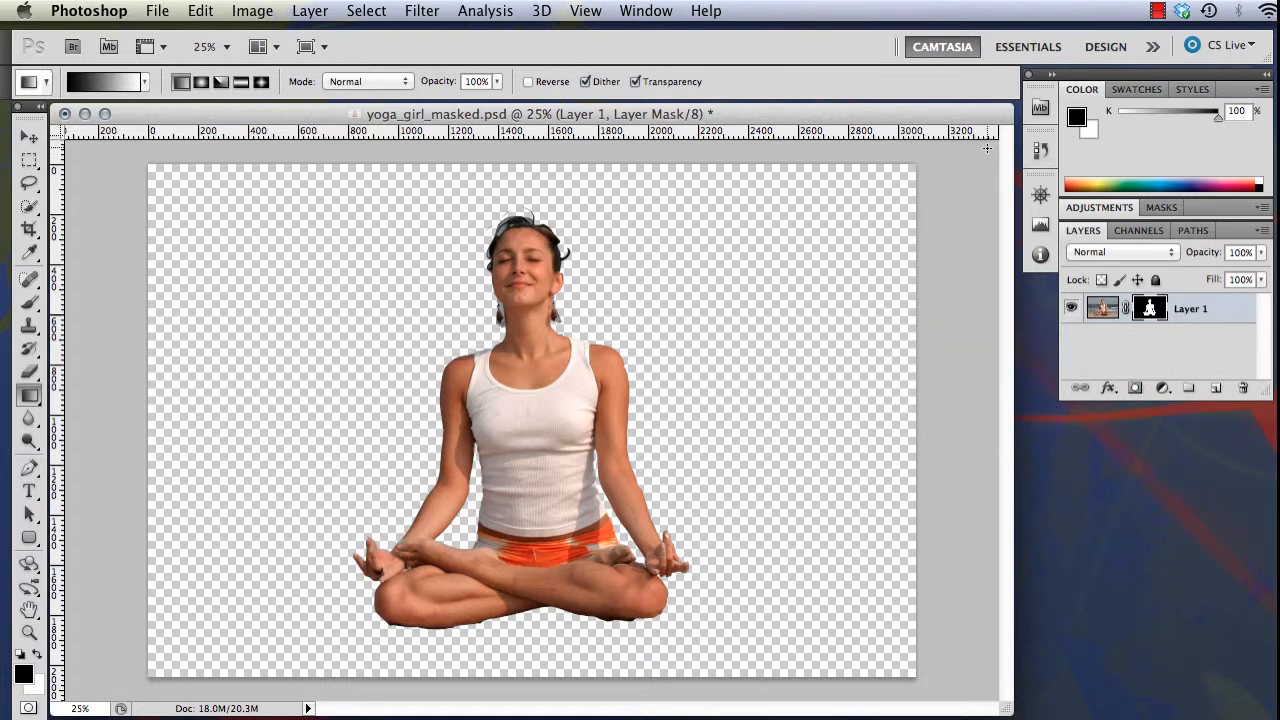
# Set up a 50 px Brush for retouching the cutout along the underside of the woman's leg.
pyautogui.click(1040, 195)
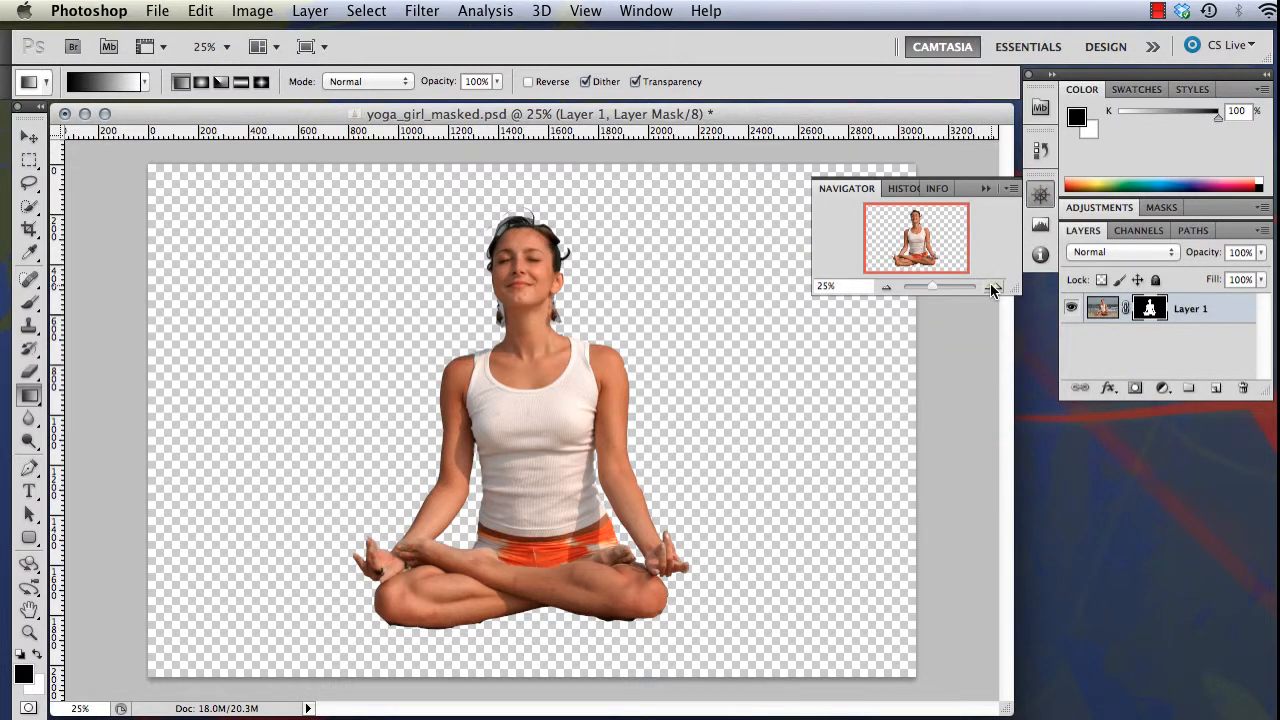
pyautogui.click(991, 285)
pyautogui.click(991, 285)
pyautogui.click(991, 285)
pyautogui.click(991, 285)
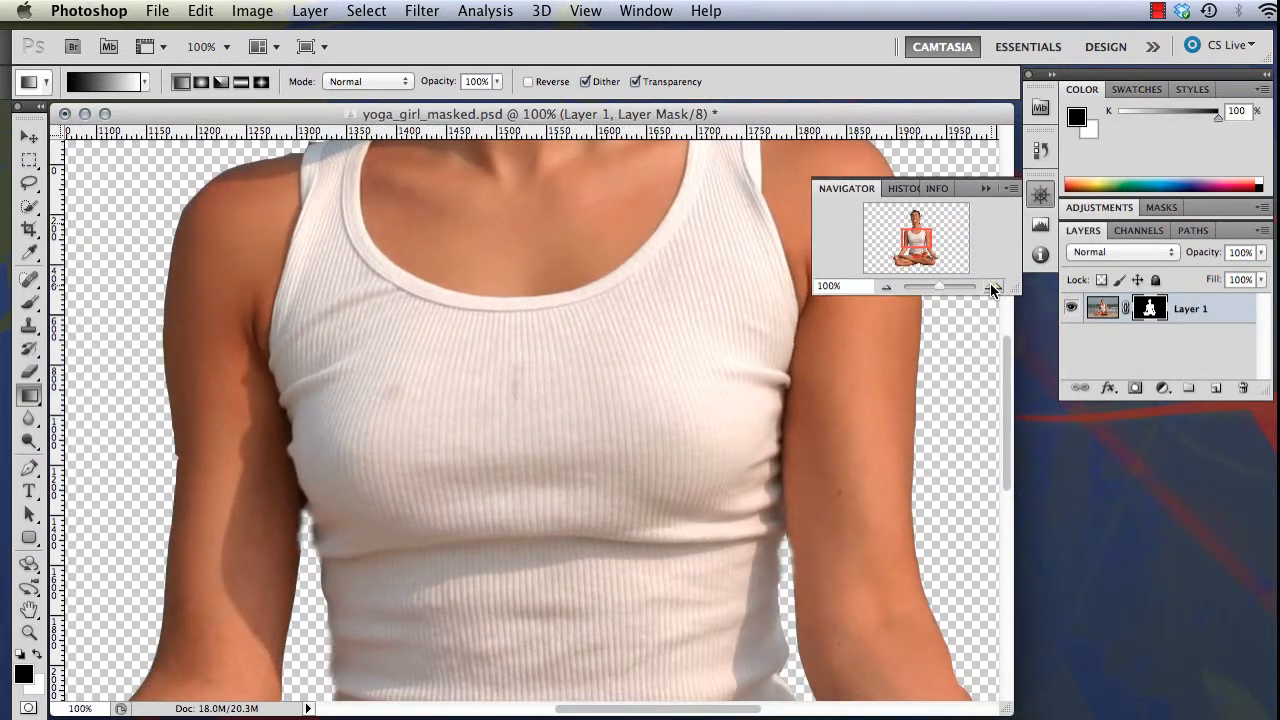
pyautogui.click(991, 285)
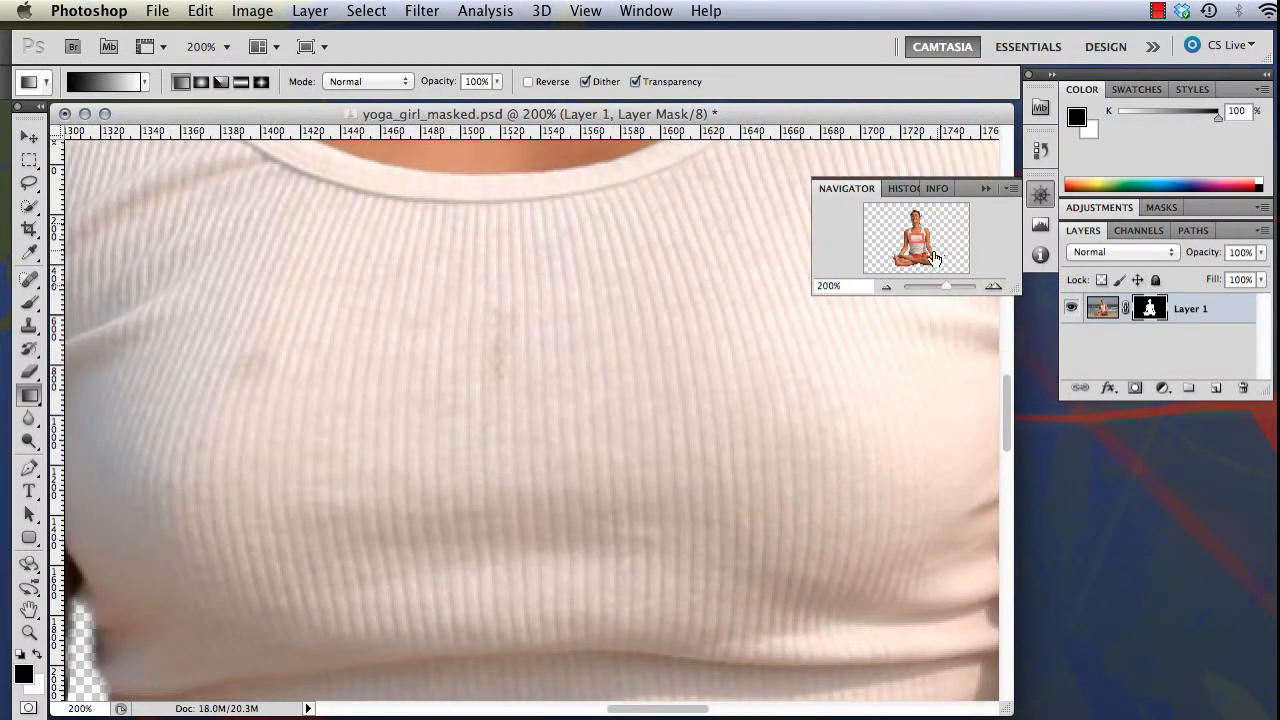
pyautogui.moveTo(920, 245); pyautogui.dragTo(924, 268)
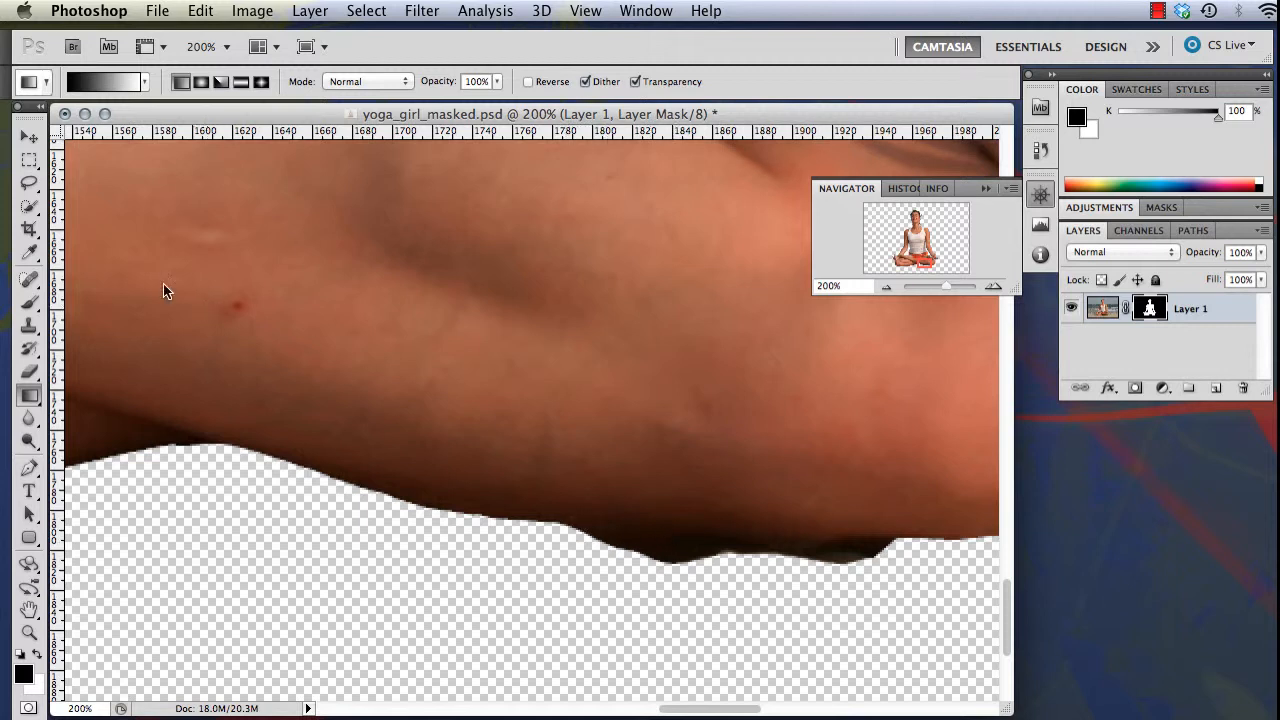
pyautogui.click(31, 300)
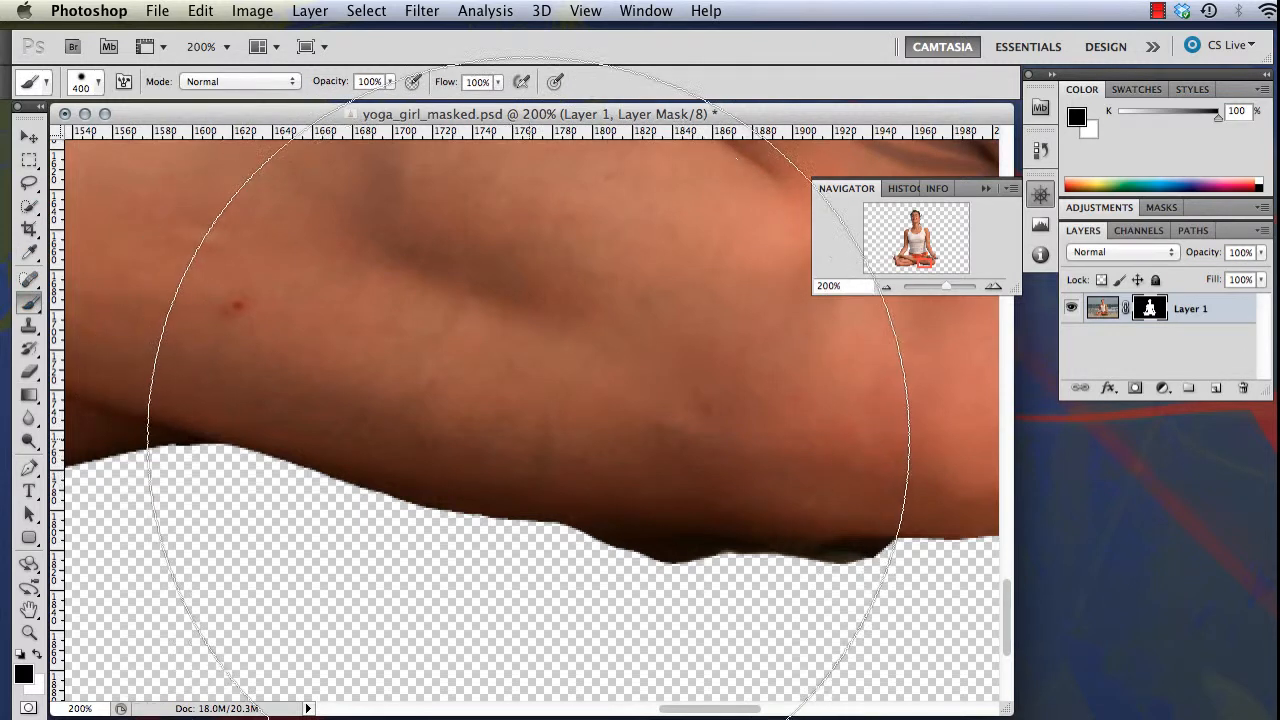
pyautogui.press('[')
pyautogui.press('[')
pyautogui.press('[')
pyautogui.press('[')
pyautogui.press('[')
pyautogui.press('[')
pyautogui.press('[')
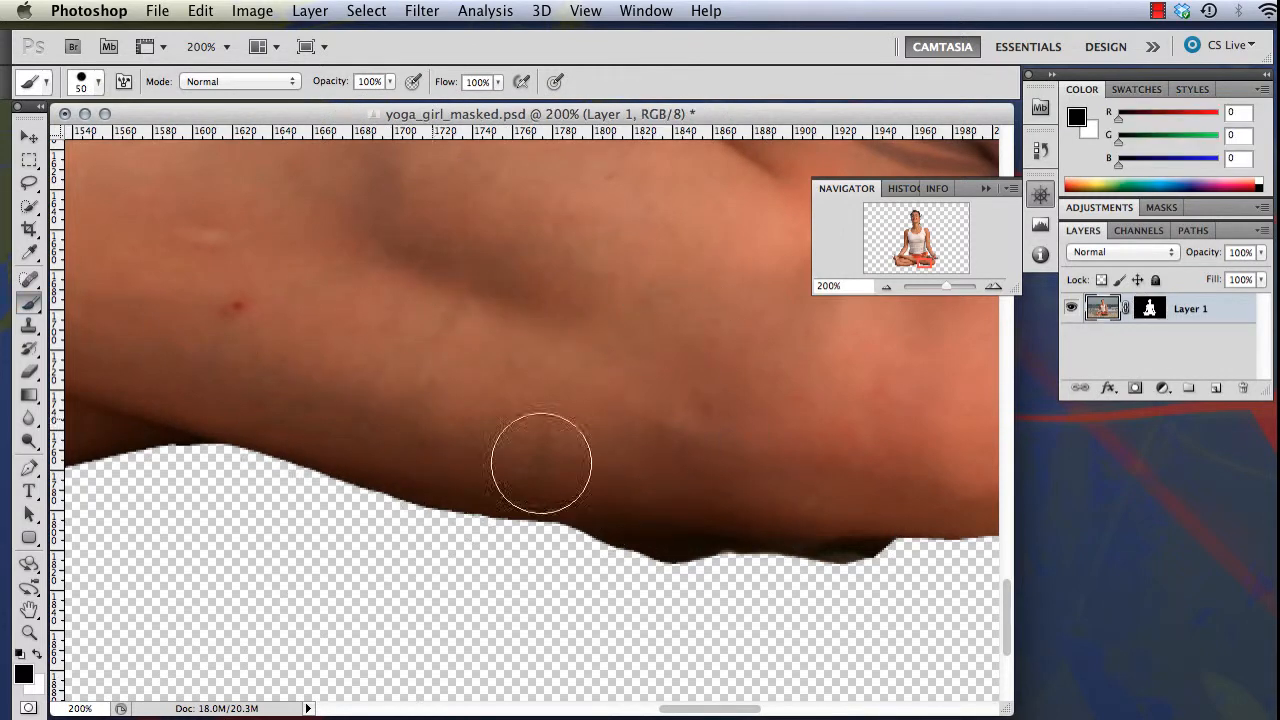
# Target Layer 1's mask and paint black over the lower part of the leg to hide it.
pyautogui.click(1152, 308)
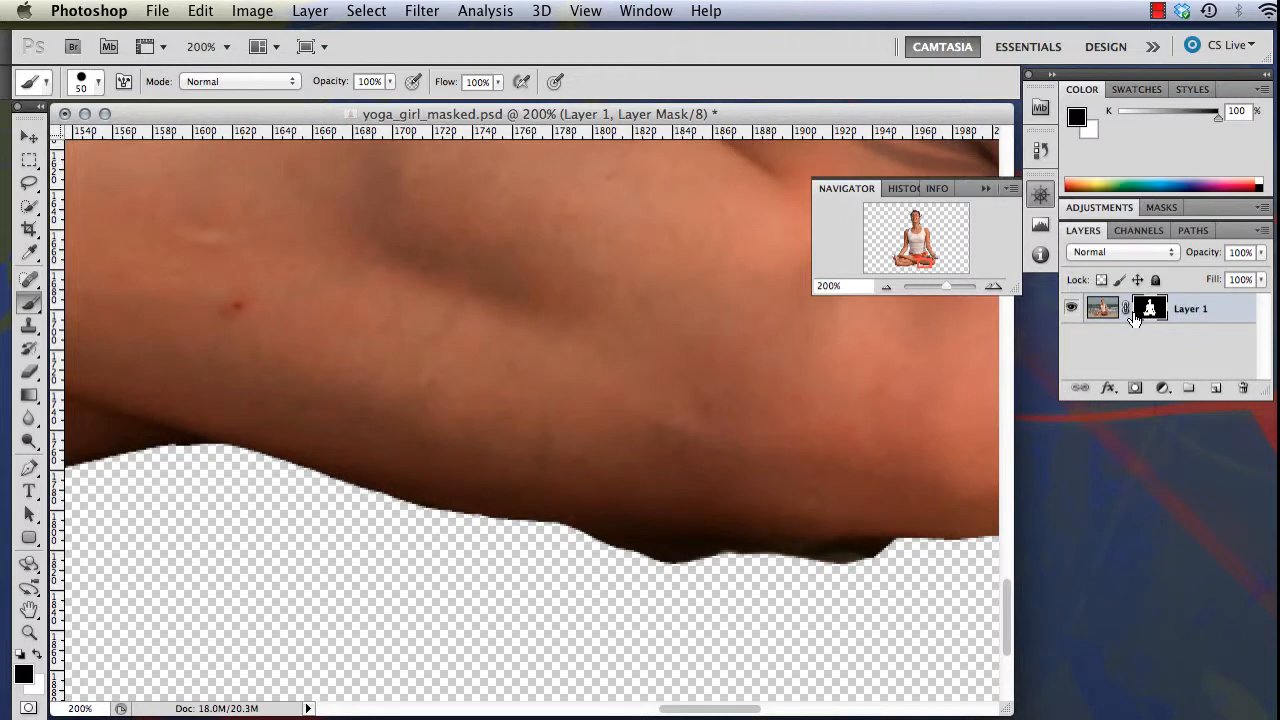
pyautogui.click(765, 543)
pyautogui.click(718, 530)
pyautogui.moveTo(620, 480)
pyautogui.mouseDown()
pyautogui.moveTo(502, 411)
pyautogui.moveTo(484, 362)
pyautogui.moveTo(652, 355)
pyautogui.mouseUp()
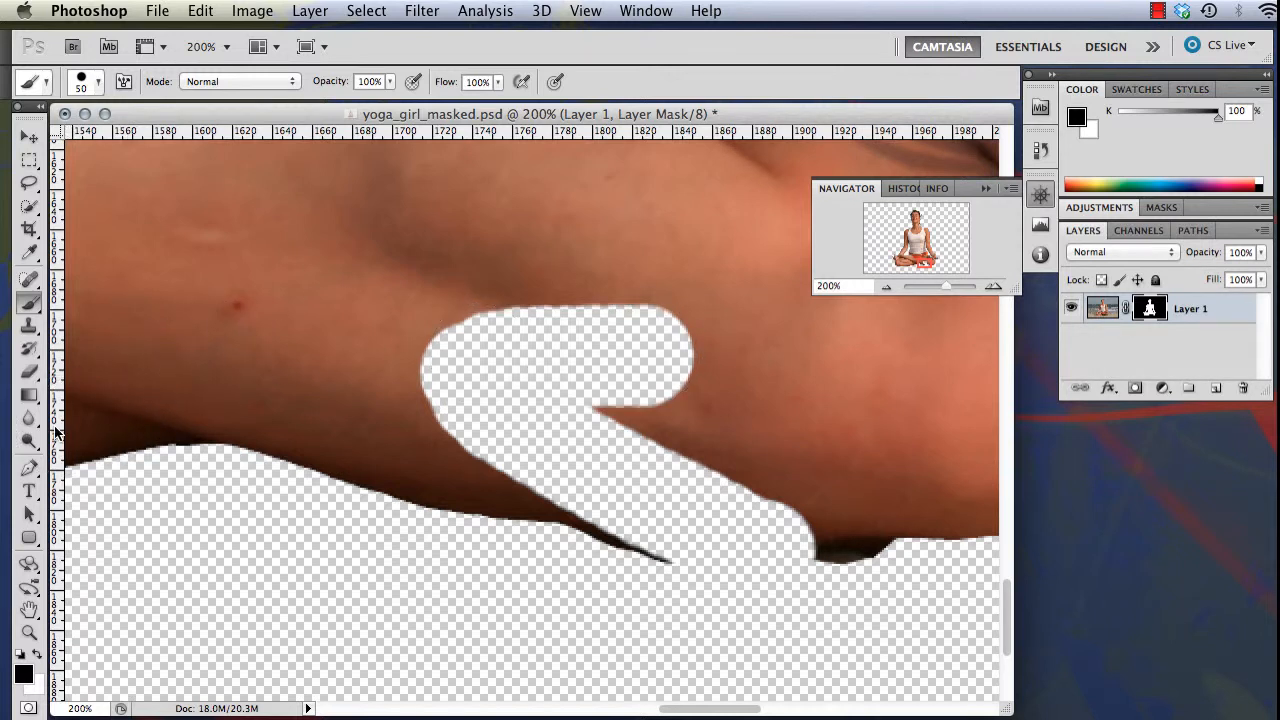
# Paint white on the layer mask over the hidden area to bring the leg back down to its lower edge.
pyautogui.click(38, 652)
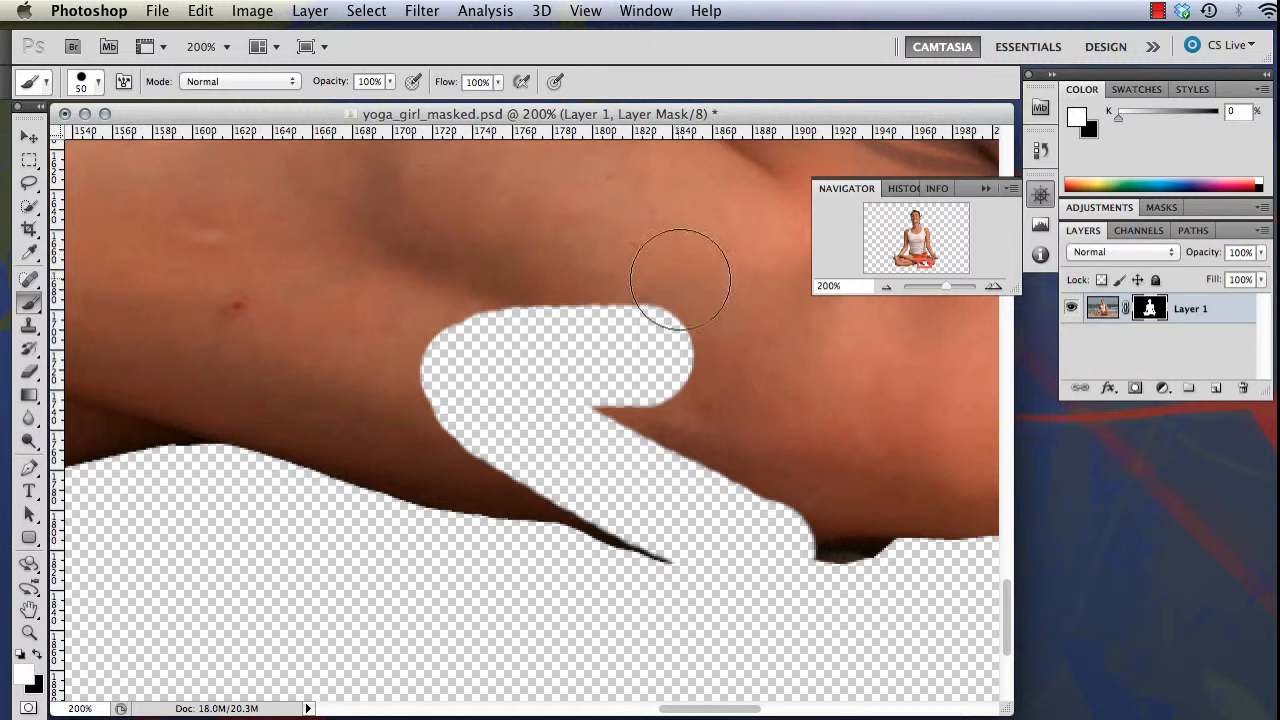
pyautogui.moveTo(680, 280)
pyautogui.mouseDown()
pyautogui.moveTo(362, 311)
pyautogui.moveTo(659, 330)
pyautogui.moveTo(795, 370)
pyautogui.moveTo(466, 356)
pyautogui.moveTo(369, 335)
pyautogui.moveTo(714, 400)
pyautogui.moveTo(729, 414)
pyautogui.moveTo(433, 368)
pyautogui.moveTo(443, 382)
pyautogui.moveTo(759, 438)
pyautogui.moveTo(458, 422)
pyautogui.moveTo(523, 455)
pyautogui.moveTo(839, 484)
pyautogui.moveTo(609, 490)
pyautogui.moveTo(458, 465)
pyautogui.mouseUp()
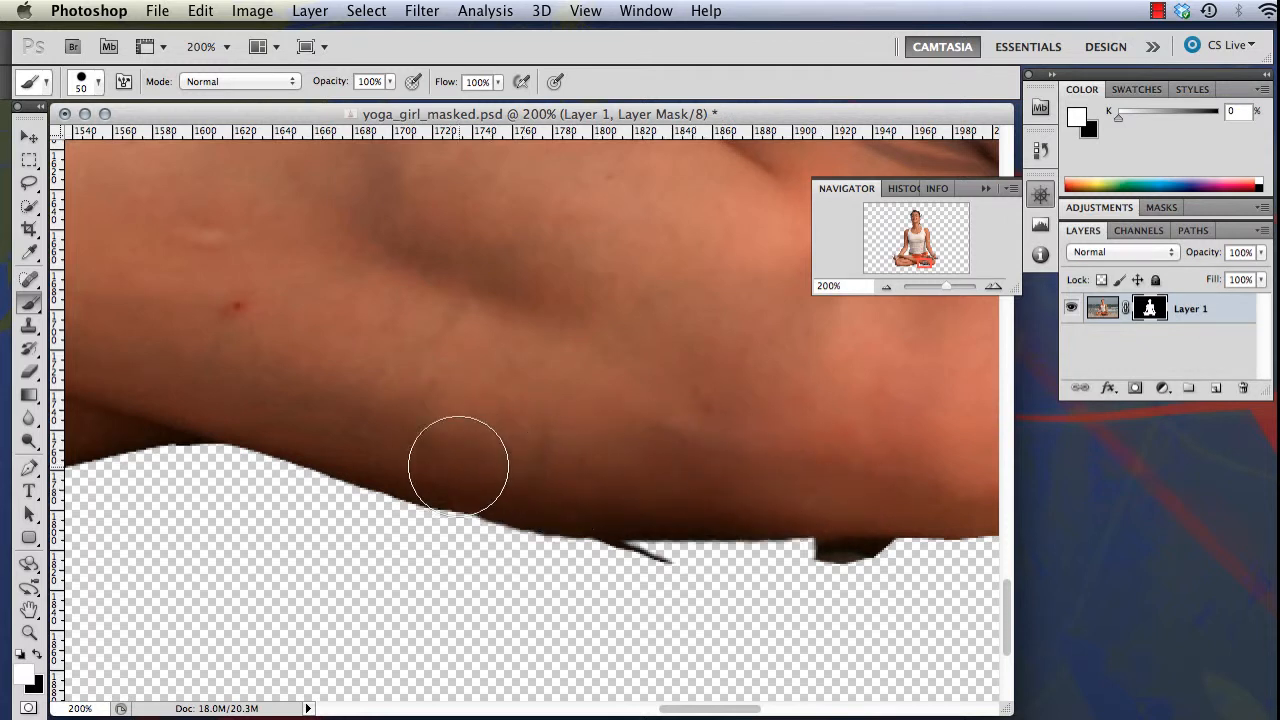
# Paint black on the mask along the leg's underside to remove the leftover dark shadow pieces and even out the edge.
pyautogui.click(37, 655)
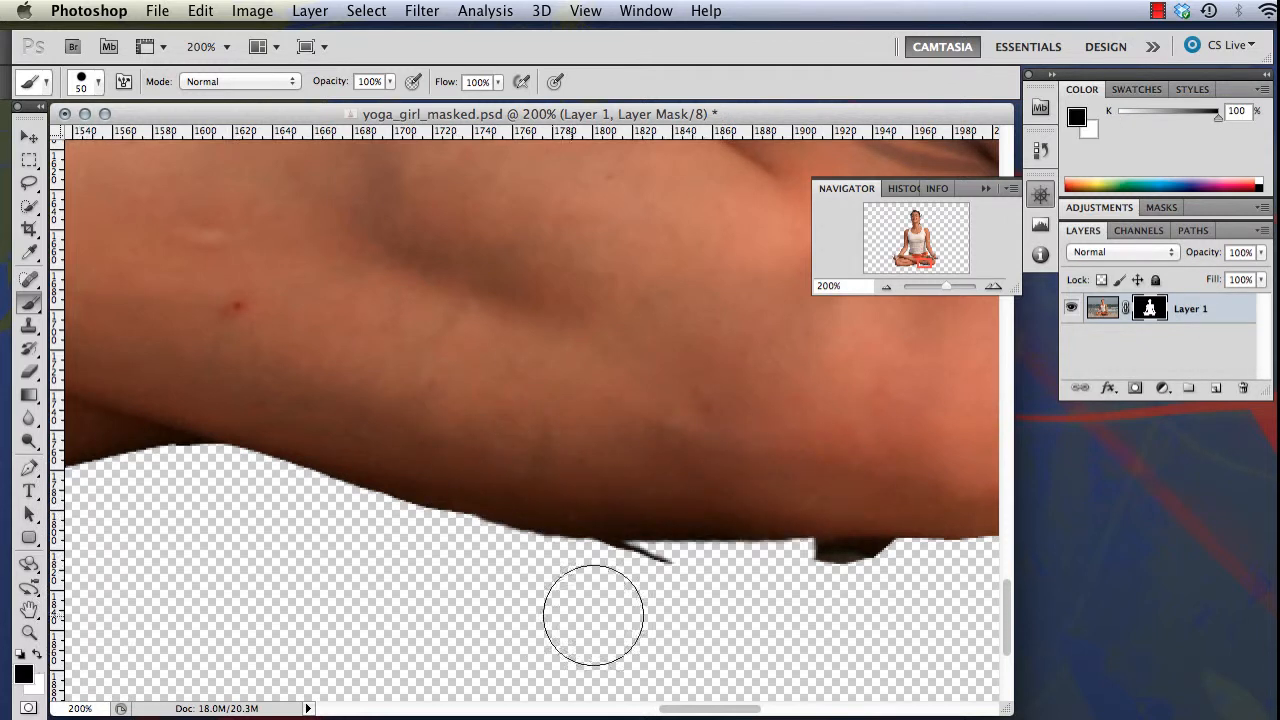
pyautogui.moveTo(593, 615)
pyautogui.mouseDown()
pyautogui.moveTo(760, 590)
pyautogui.moveTo(916, 590)
pyautogui.moveTo(798, 604)
pyautogui.moveTo(833, 587)
pyautogui.mouseUp()
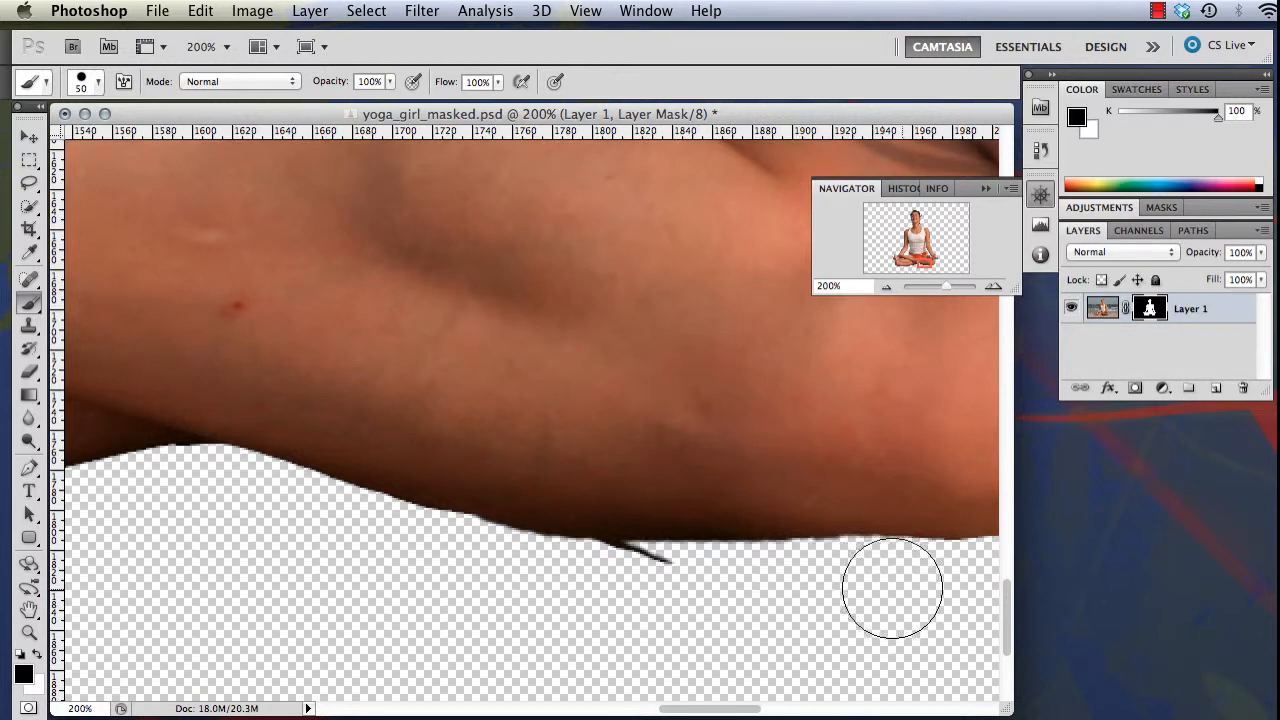
pyautogui.moveTo(709, 590)
pyautogui.mouseDown()
pyautogui.moveTo(509, 580)
pyautogui.moveTo(523, 569)
pyautogui.moveTo(829, 586)
pyautogui.moveTo(508, 577)
pyautogui.moveTo(423, 549)
pyautogui.moveTo(599, 589)
pyautogui.moveTo(834, 586)
pyautogui.moveTo(800, 591)
pyautogui.mouseUp()
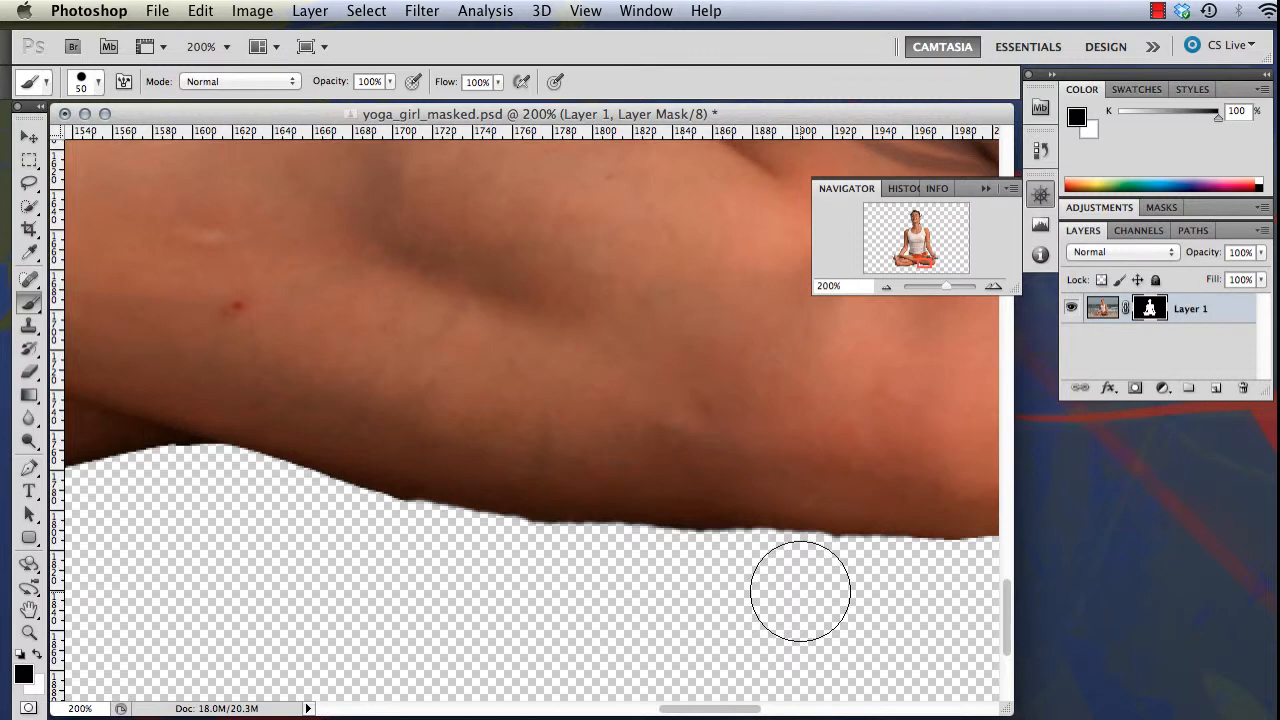
# Reduce the brush to 30 px and paint black on the mask to smooth the bump along the leg's underside.
pyautogui.press('[')
pyautogui.press('[')
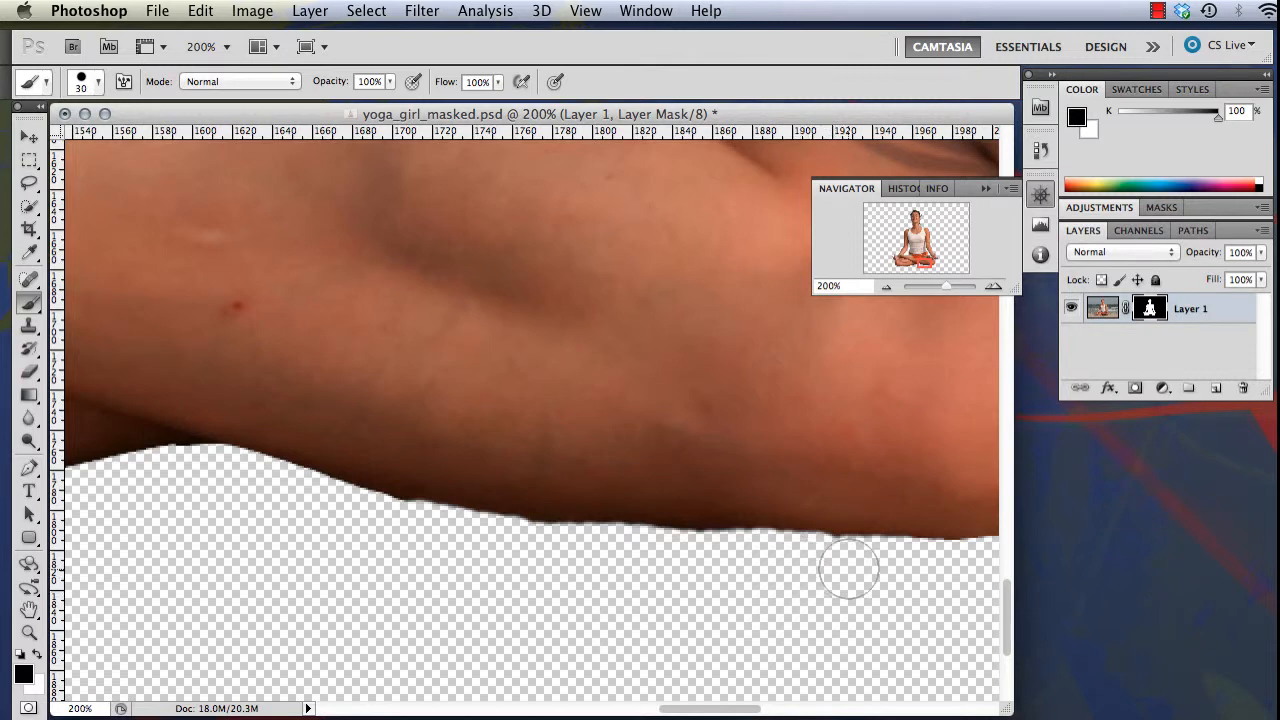
pyautogui.moveTo(845, 568); pyautogui.dragTo(762, 559)
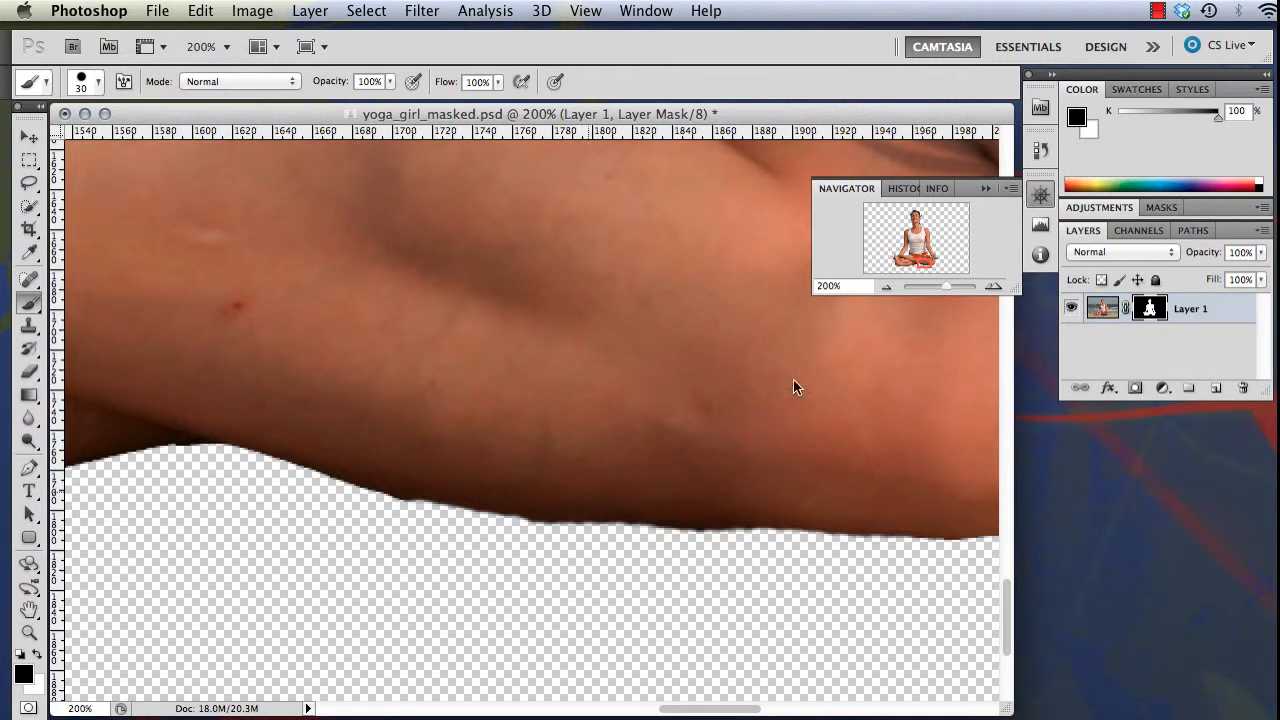
# Paint black on the mask along the underside of the other crossed leg to remove the jagged dark leftovers.
pyautogui.moveTo(543, 486); pyautogui.dragTo(963, 509)
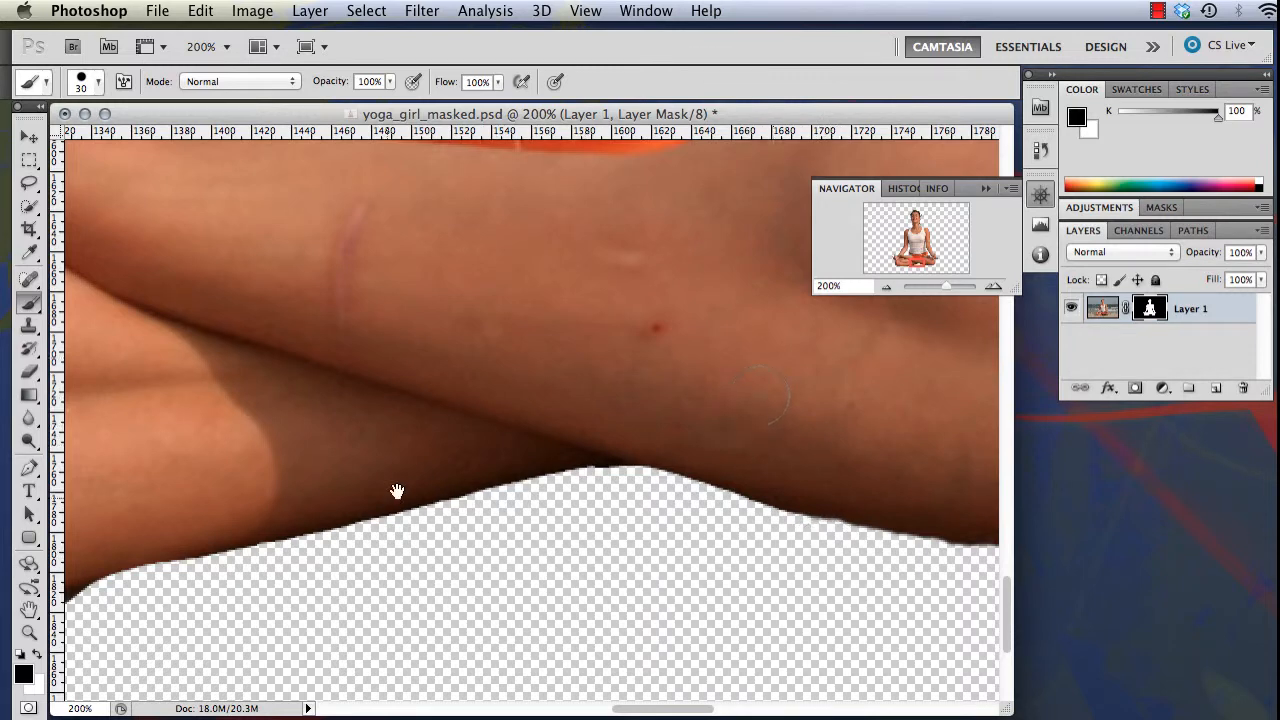
pyautogui.moveTo(397, 491); pyautogui.dragTo(777, 394)
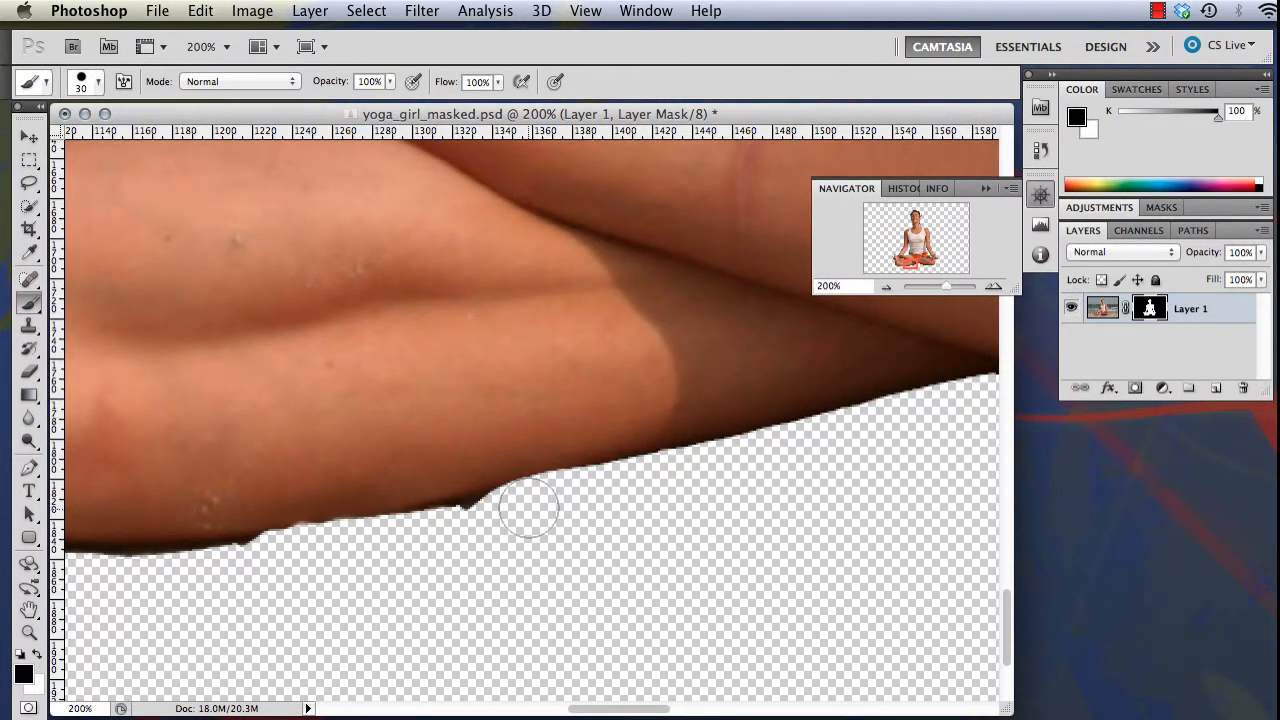
pyautogui.moveTo(529, 508)
pyautogui.mouseDown()
pyautogui.moveTo(354, 558)
pyautogui.moveTo(400, 550)
pyautogui.moveTo(468, 528)
pyautogui.moveTo(155, 588)
pyautogui.mouseUp()
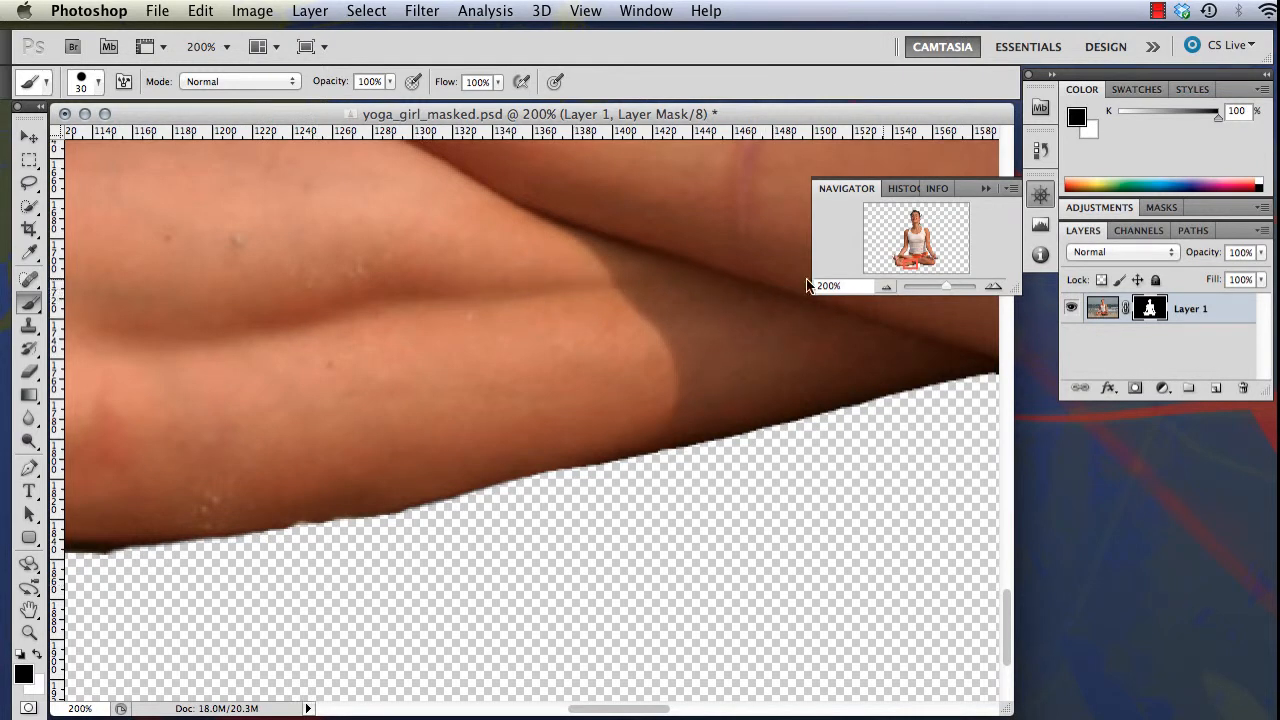
# Paint white on the mask along the shoulder beside the neck to restore the missing top of the tank-top strap.
pyautogui.moveTo(903, 263); pyautogui.dragTo(904, 231)
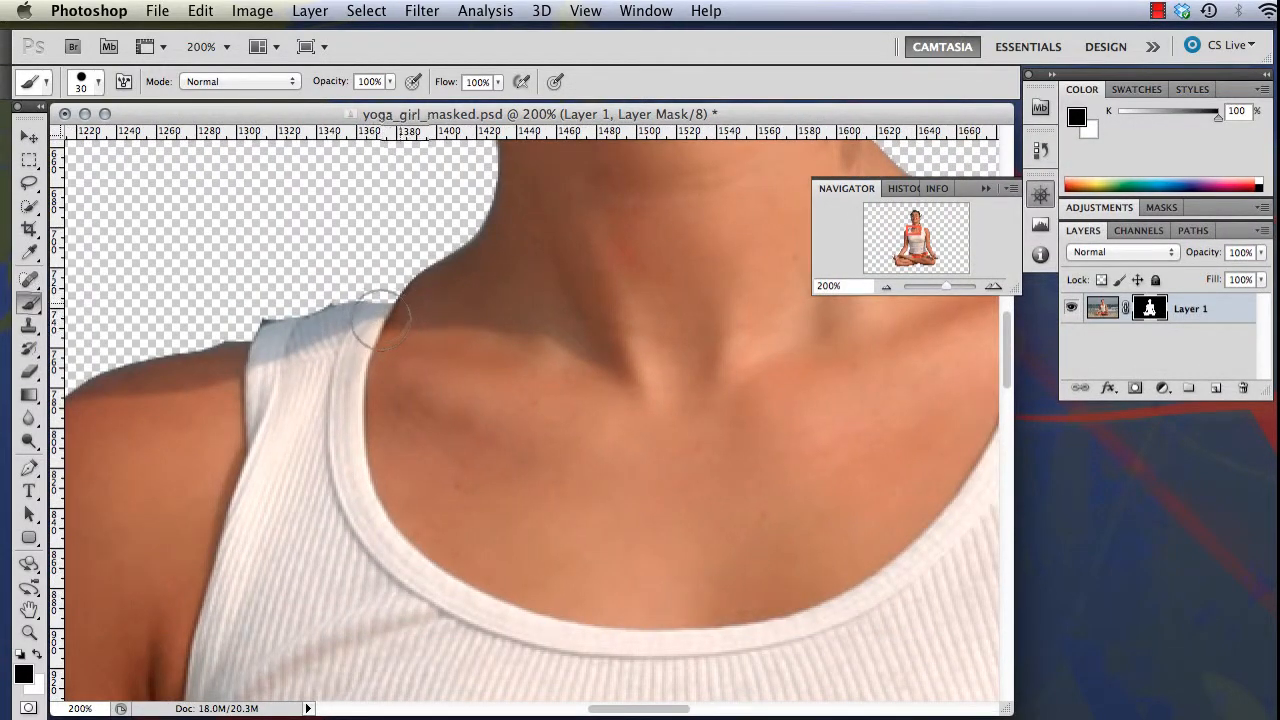
pyautogui.click(36, 653)
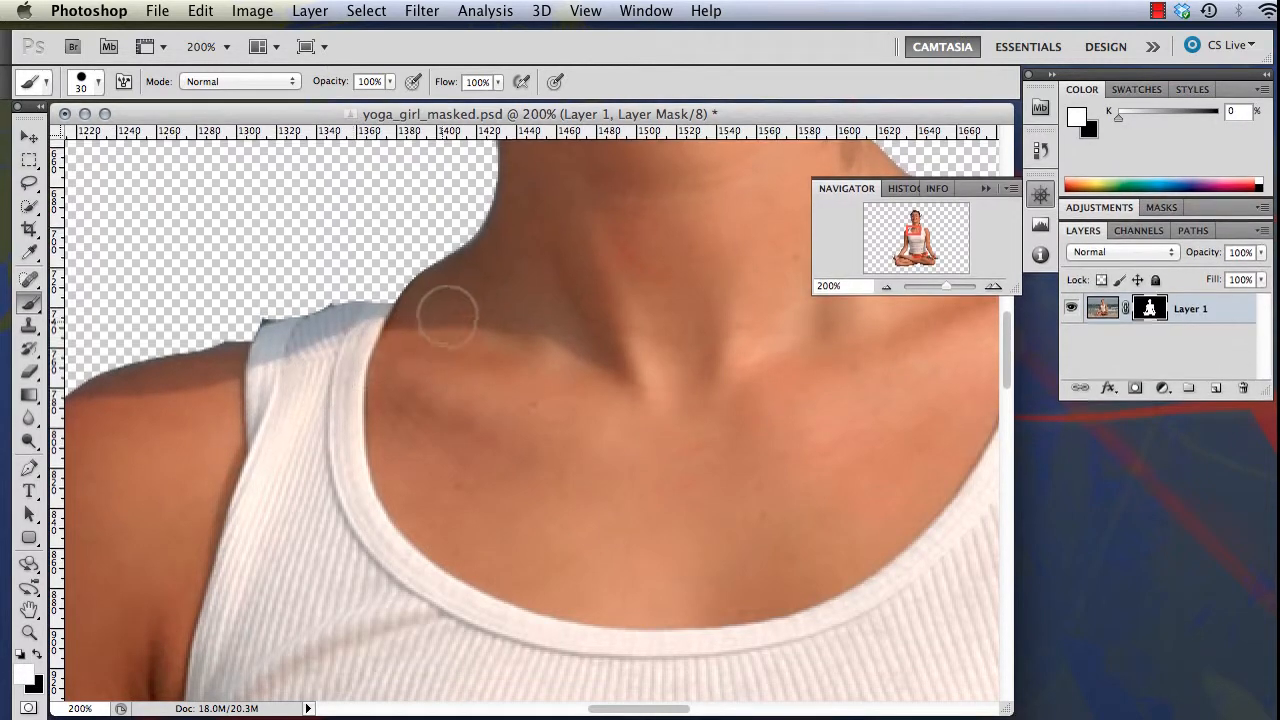
pyautogui.moveTo(447, 315)
pyautogui.mouseDown()
pyautogui.moveTo(350, 349)
pyautogui.moveTo(460, 294)
pyautogui.moveTo(422, 296)
pyautogui.moveTo(193, 403)
pyautogui.mouseUp()
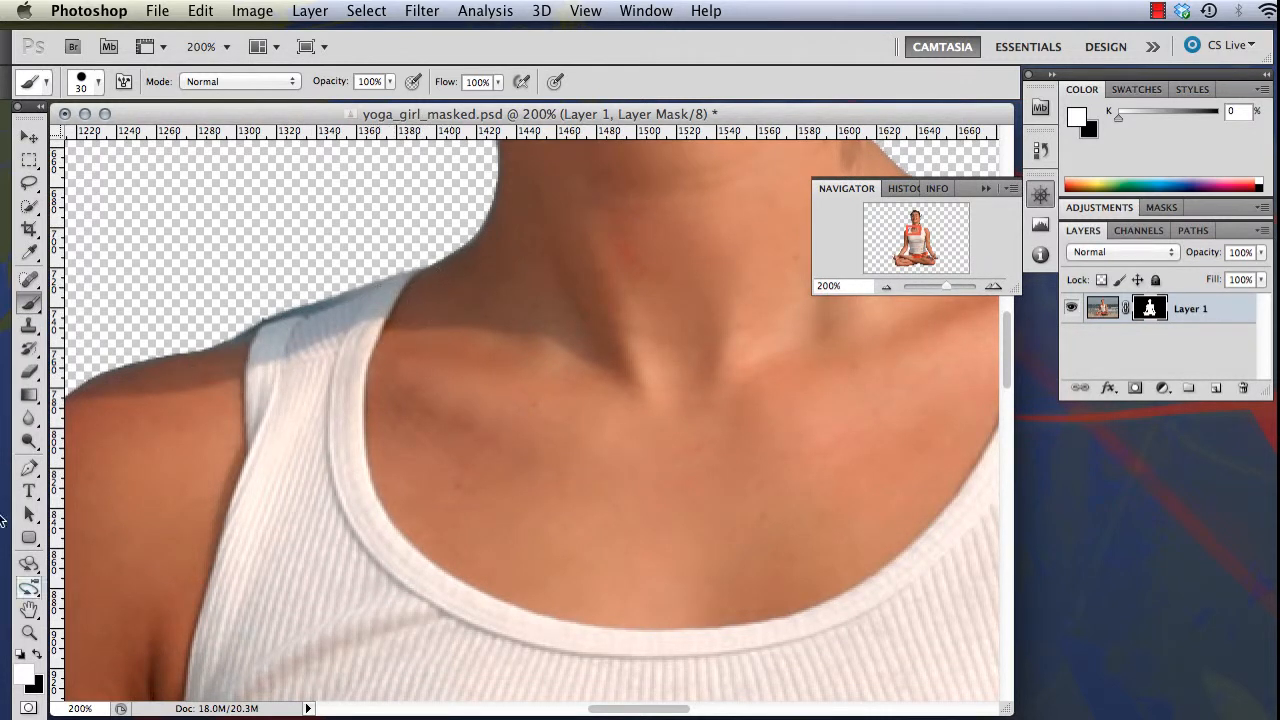
# Paint black on the mask to trim the background fringe above the shoulder strap, reducing the brush to 10 px for fine edges.
pyautogui.click(36, 653)
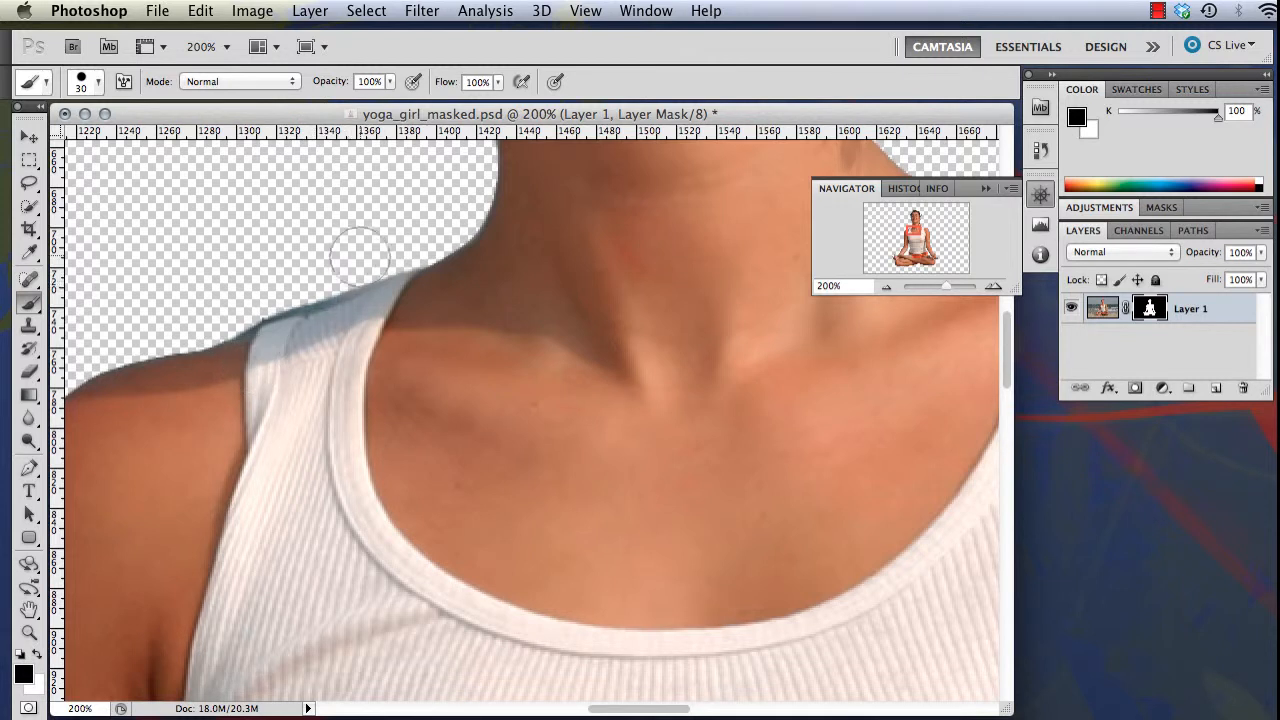
pyautogui.moveTo(273, 281); pyautogui.dragTo(383, 248)
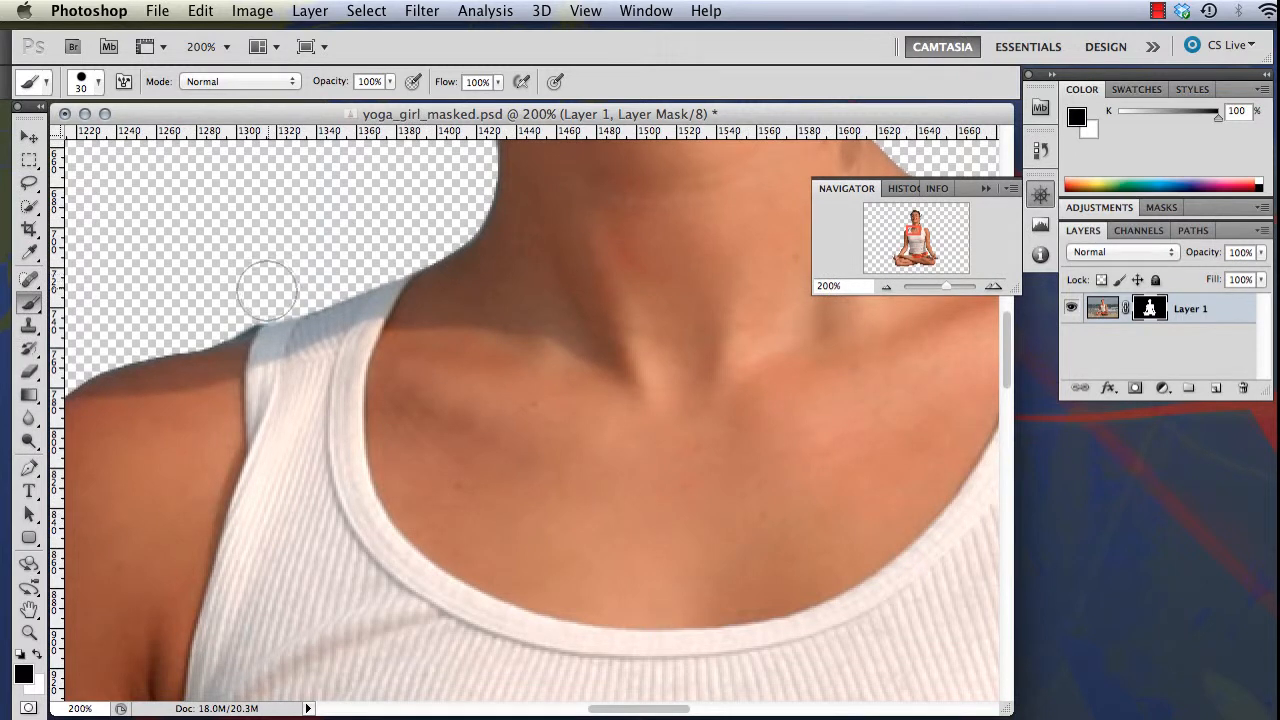
pyautogui.press('[')
pyautogui.press('[')
pyautogui.press('[')
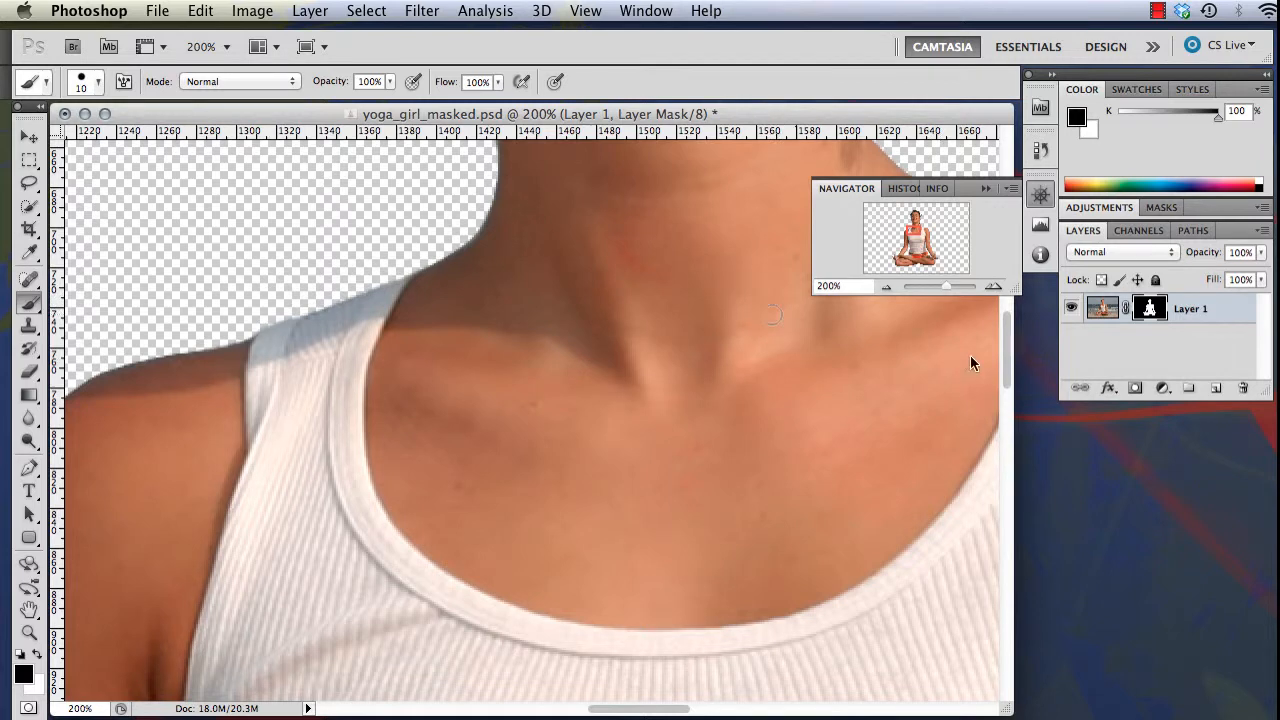
pyautogui.click(887, 285)
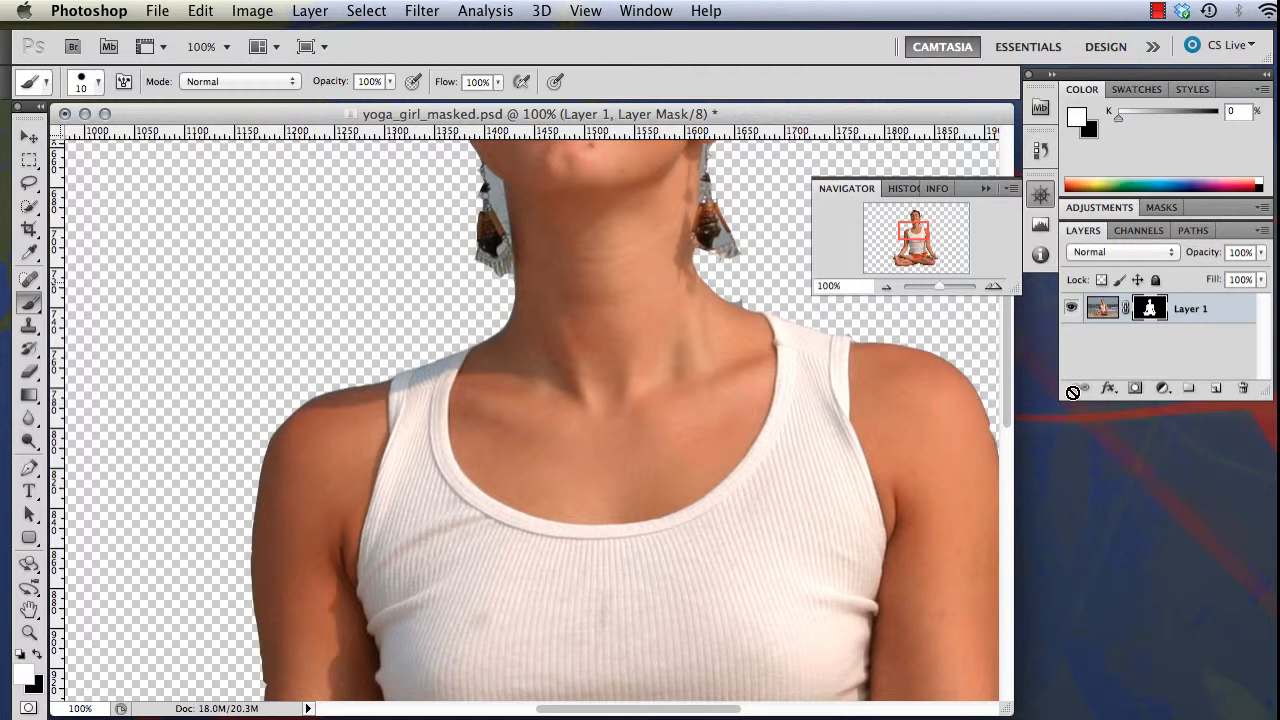
pyautogui.click(1162, 12)
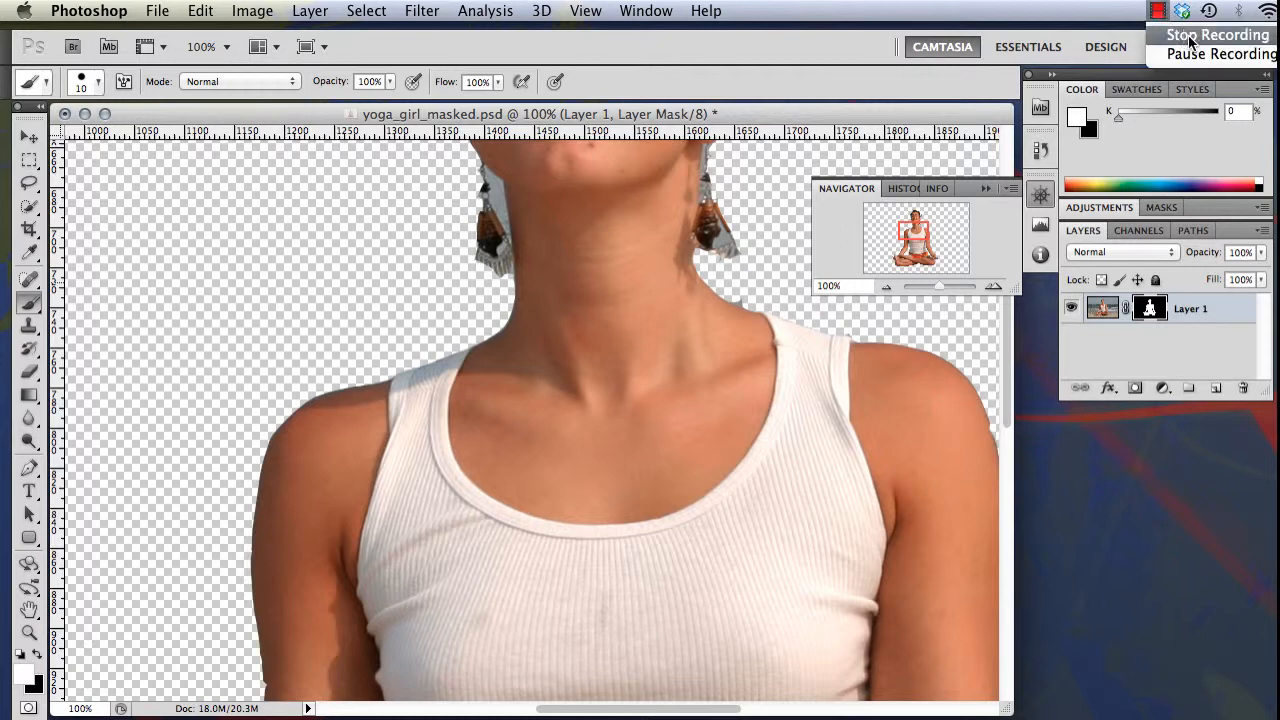